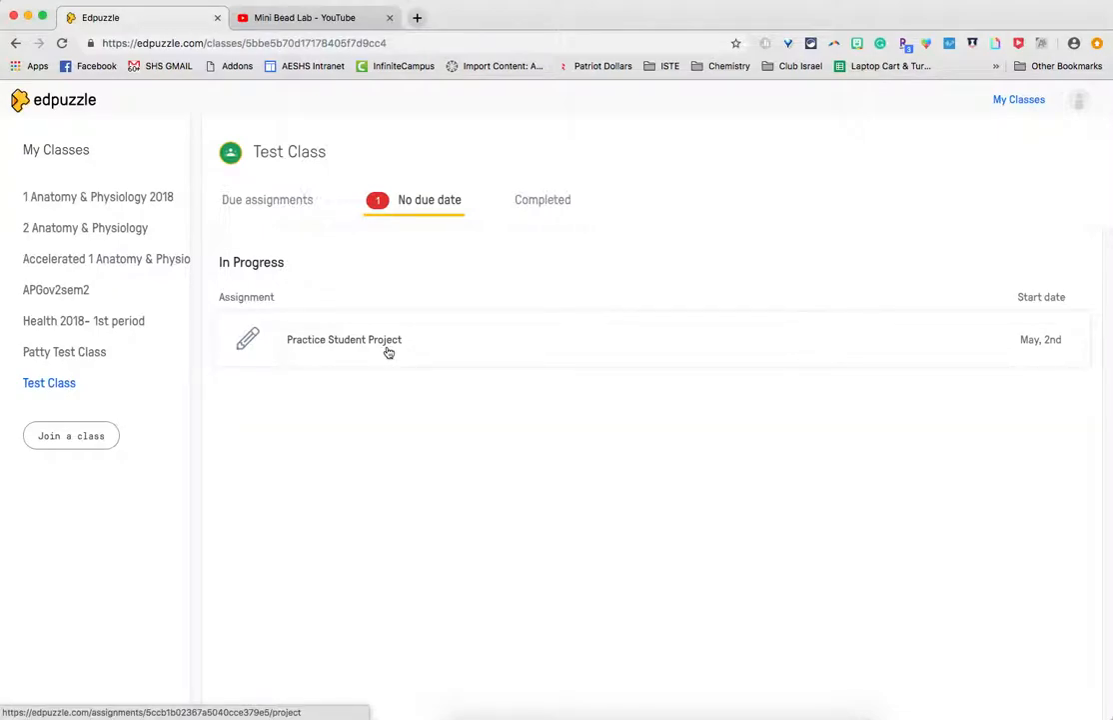
- Open the Practice Student Project assignment in Test Class and start the project
click(389, 352)
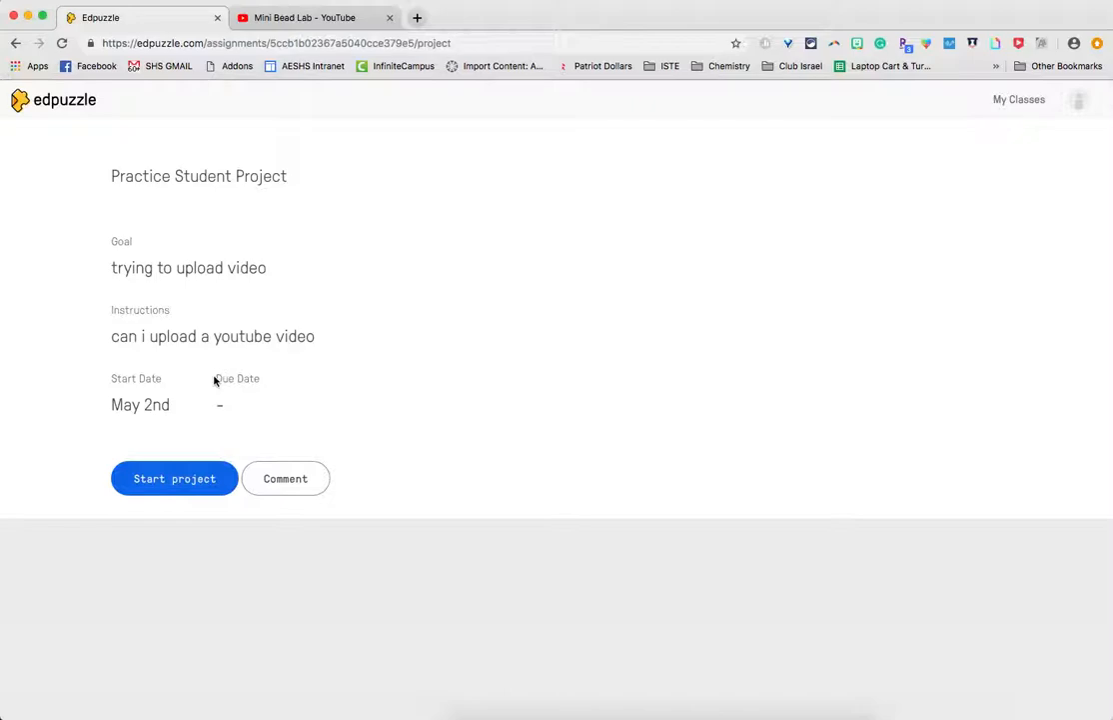
click(165, 481)
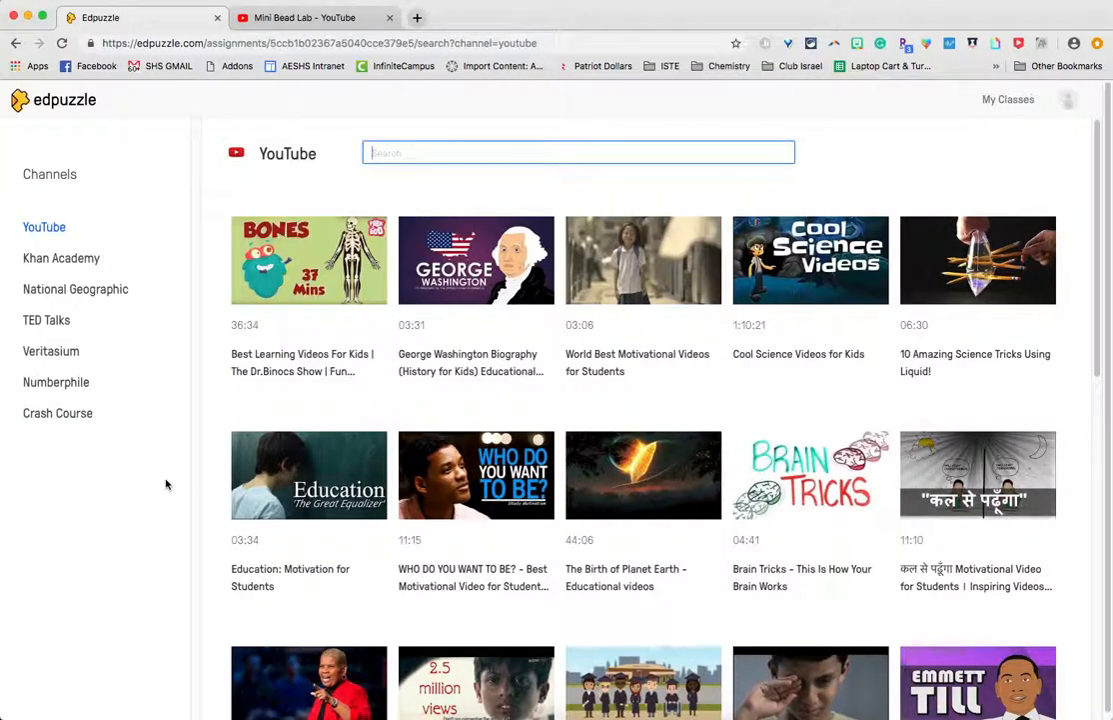
- Copy the Mini Bead Lab video's YouTube link, find the video with it in the project's YouTube search, and open it for editing
click(347, 17)
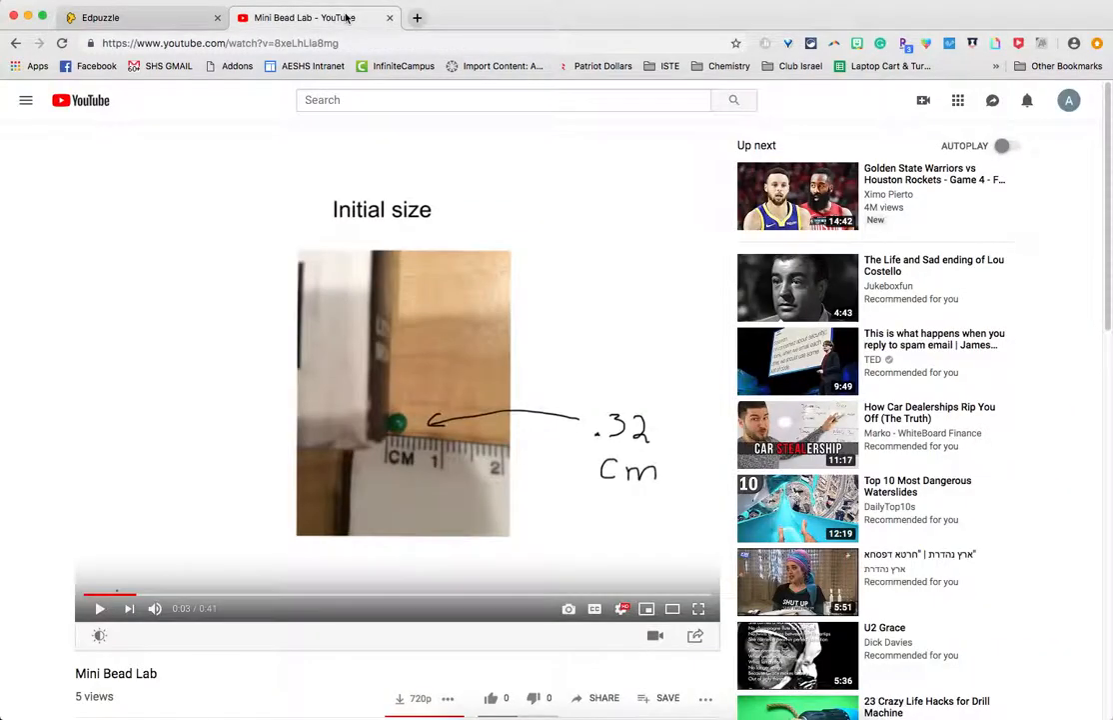
click(303, 43)
key(super+c)
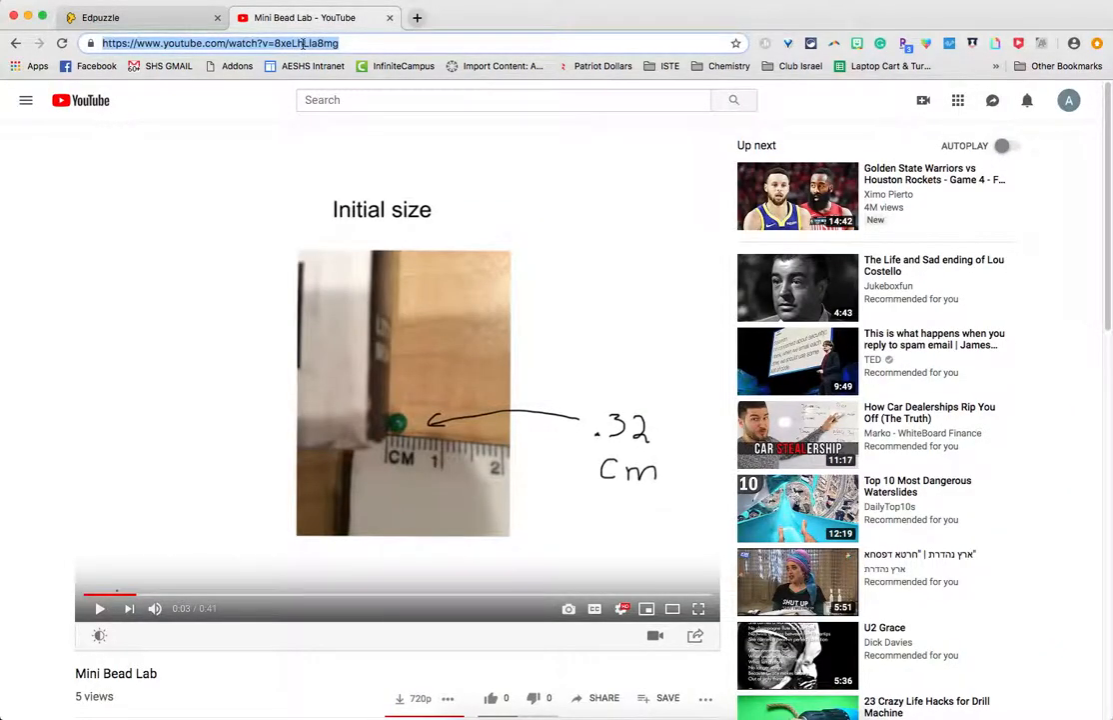
click(175, 17)
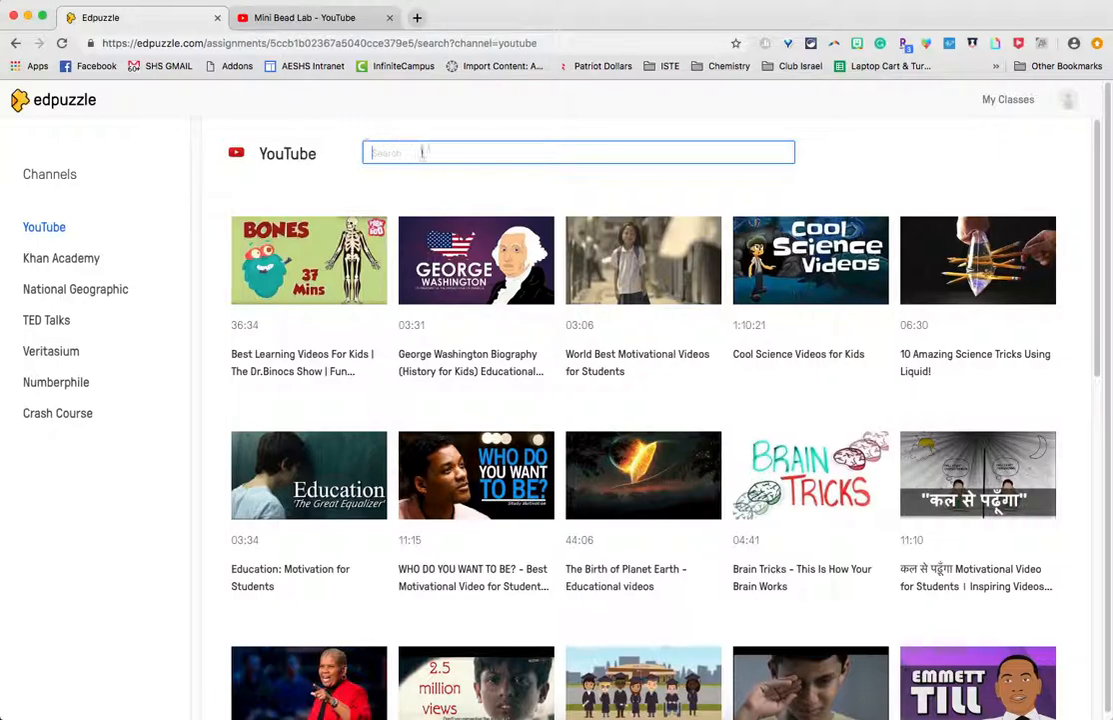
key(super+v)
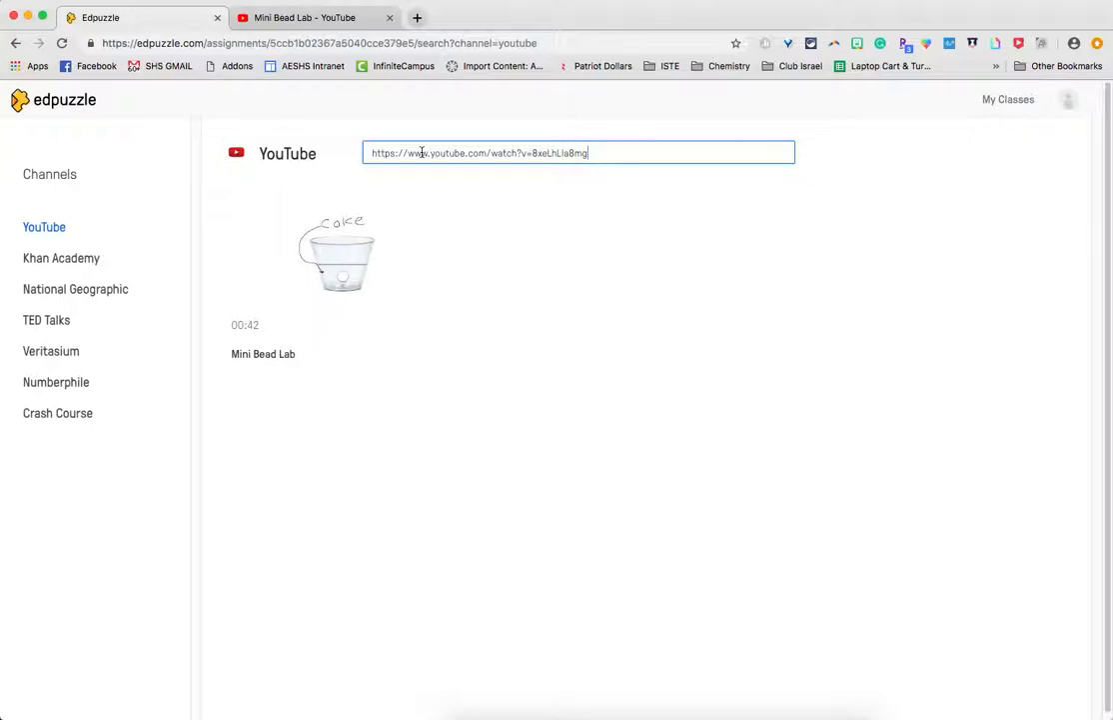
mouse_move(378, 246)
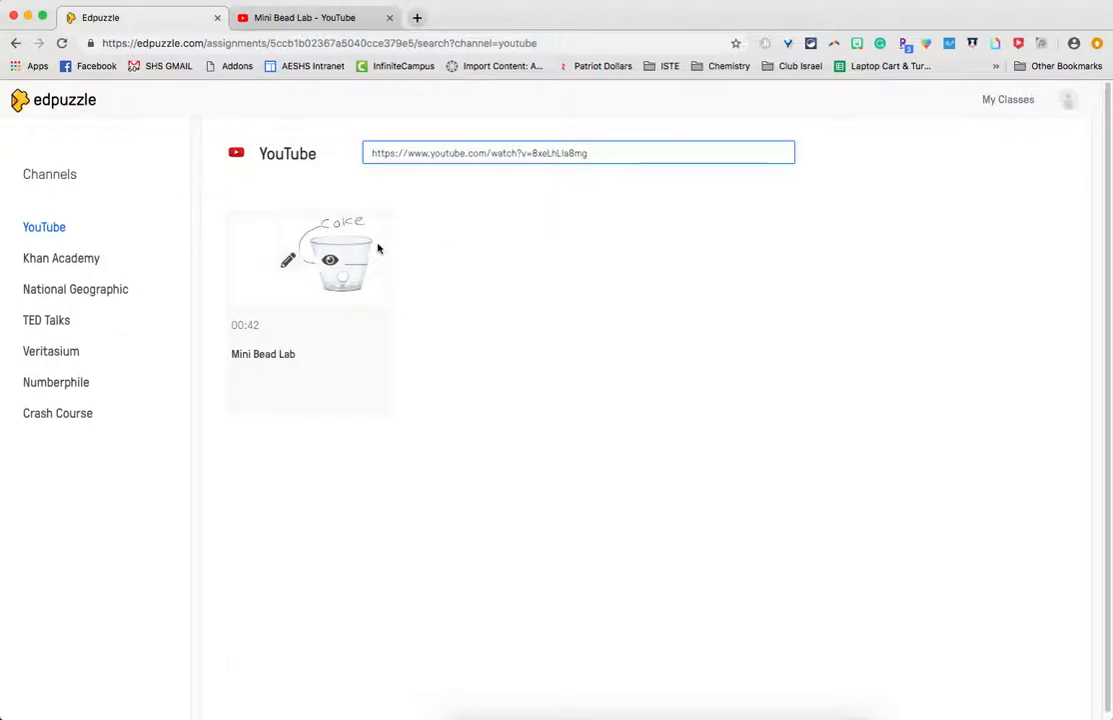
click(286, 271)
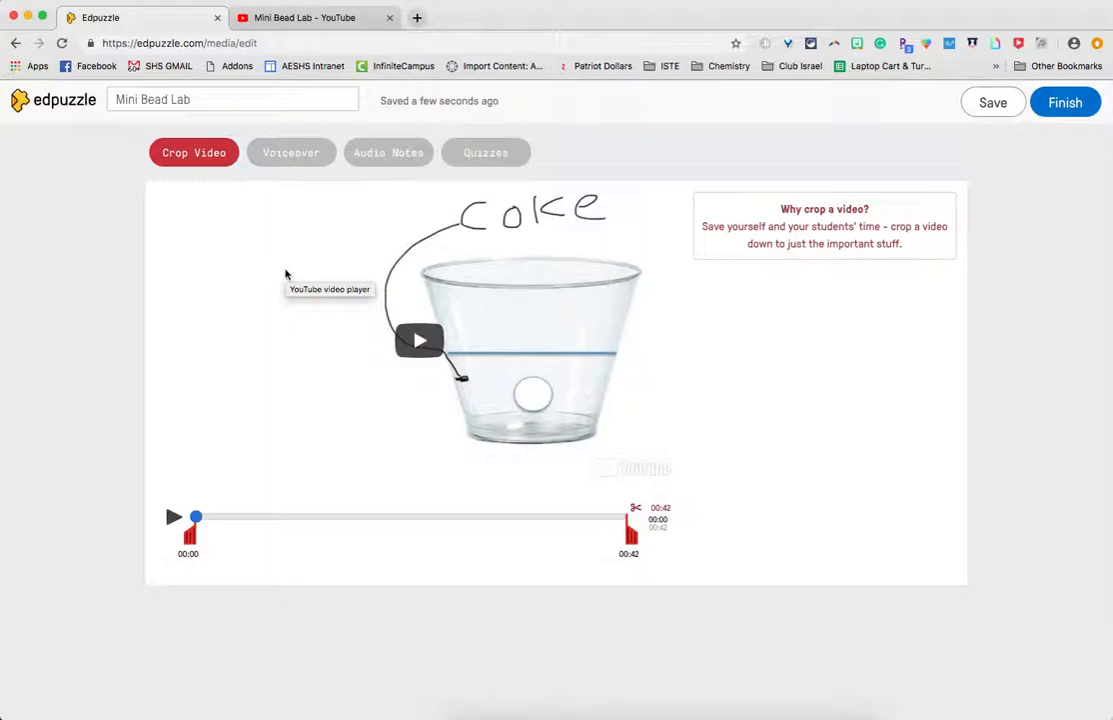
- Examine the Voiceover and Audio Notes tools, moving the audio note marker to 00:16
click(303, 164)
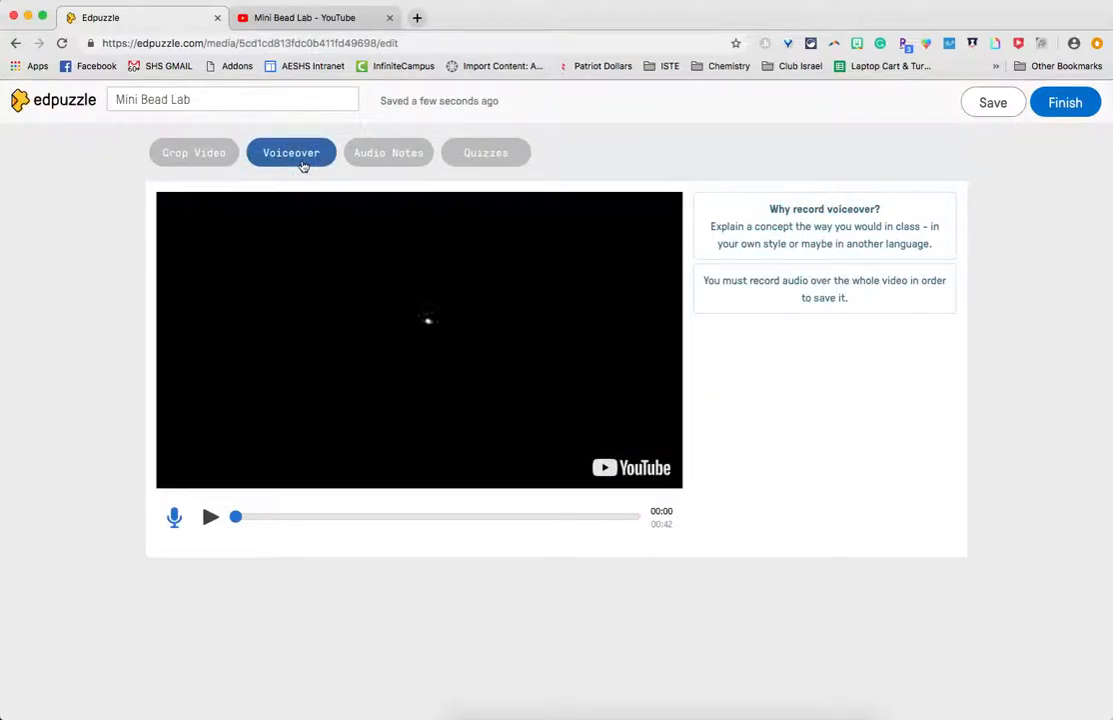
click(210, 516)
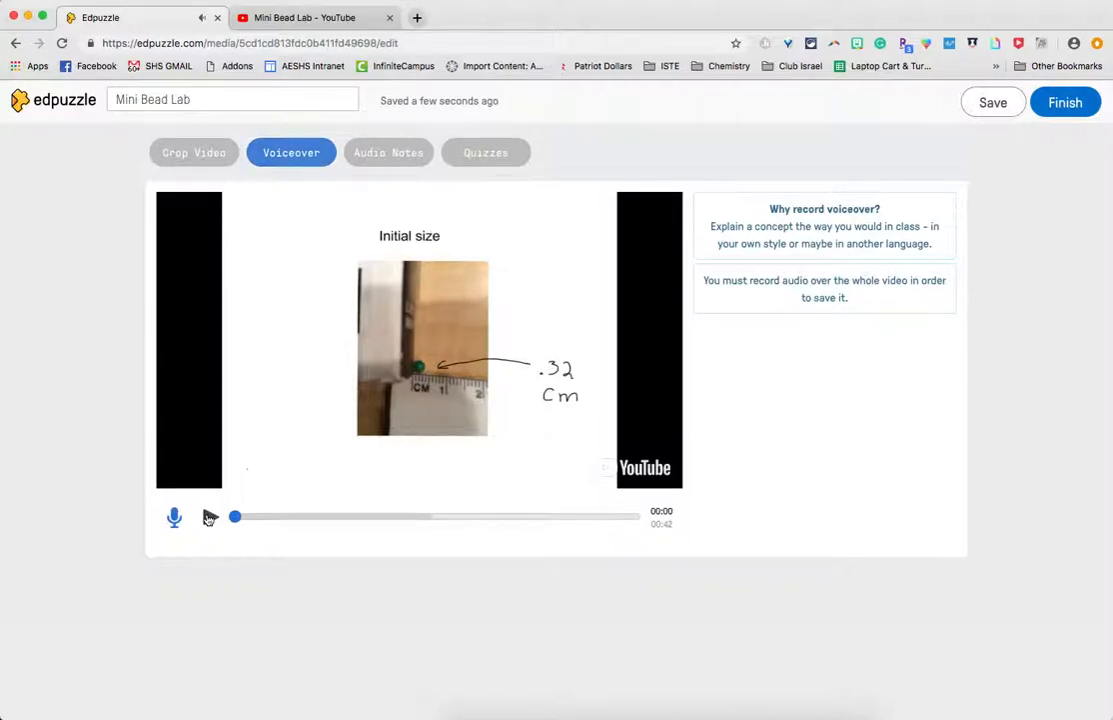
click(405, 156)
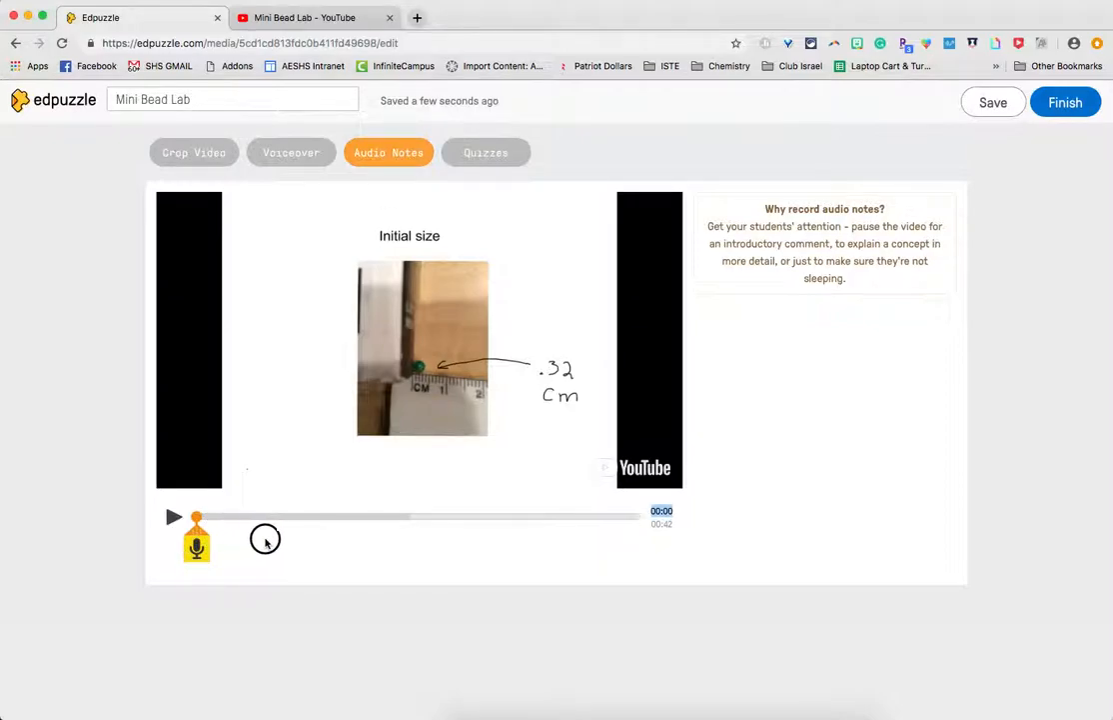
drag(205, 522, 369, 526)
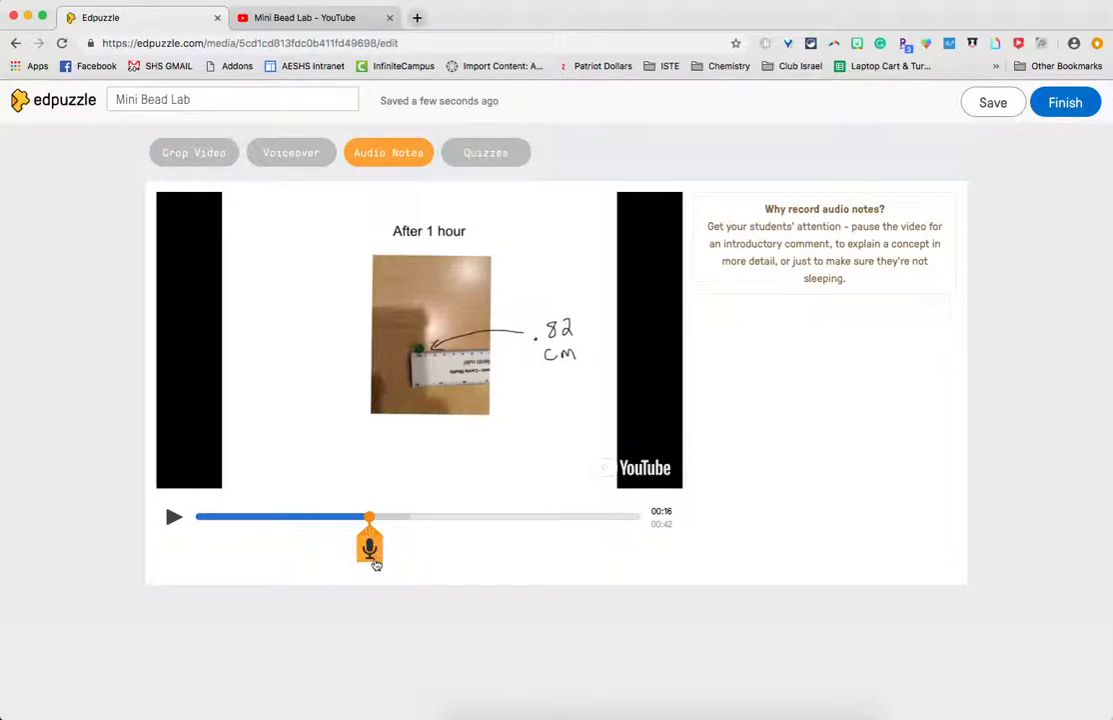
- Add a quiz question to the video at 00:13
click(497, 153)
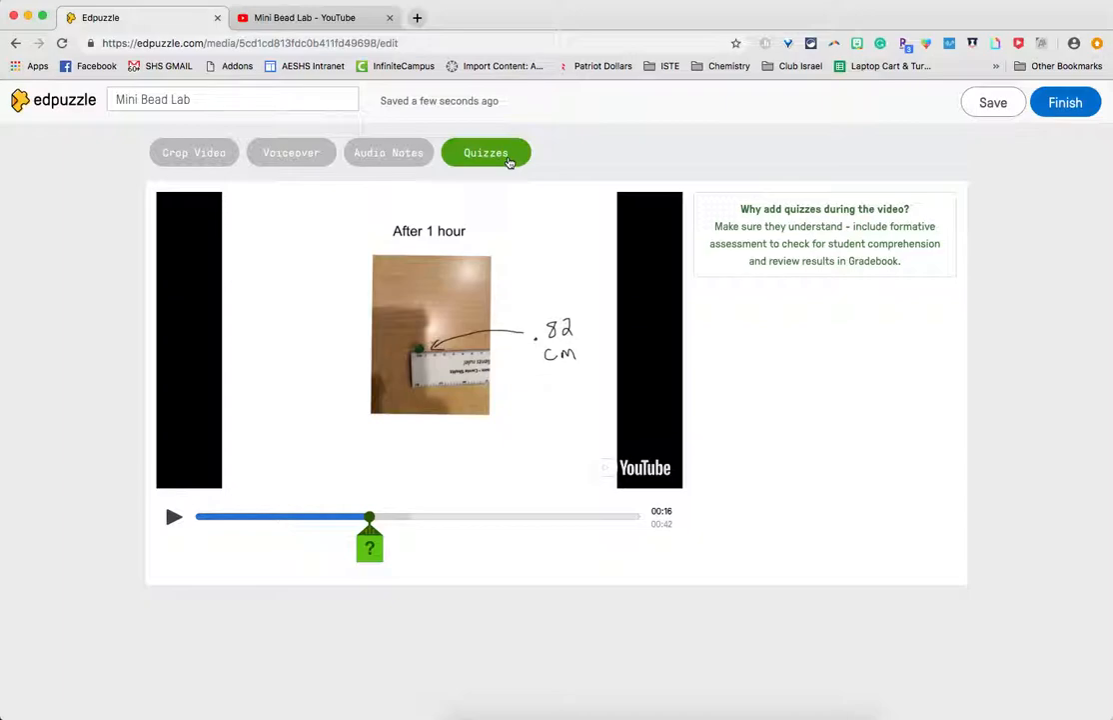
mouse_move(370, 540)
mouse_down()
mouse_move(246, 537)
mouse_move(606, 530)
mouse_move(236, 525)
mouse_up()
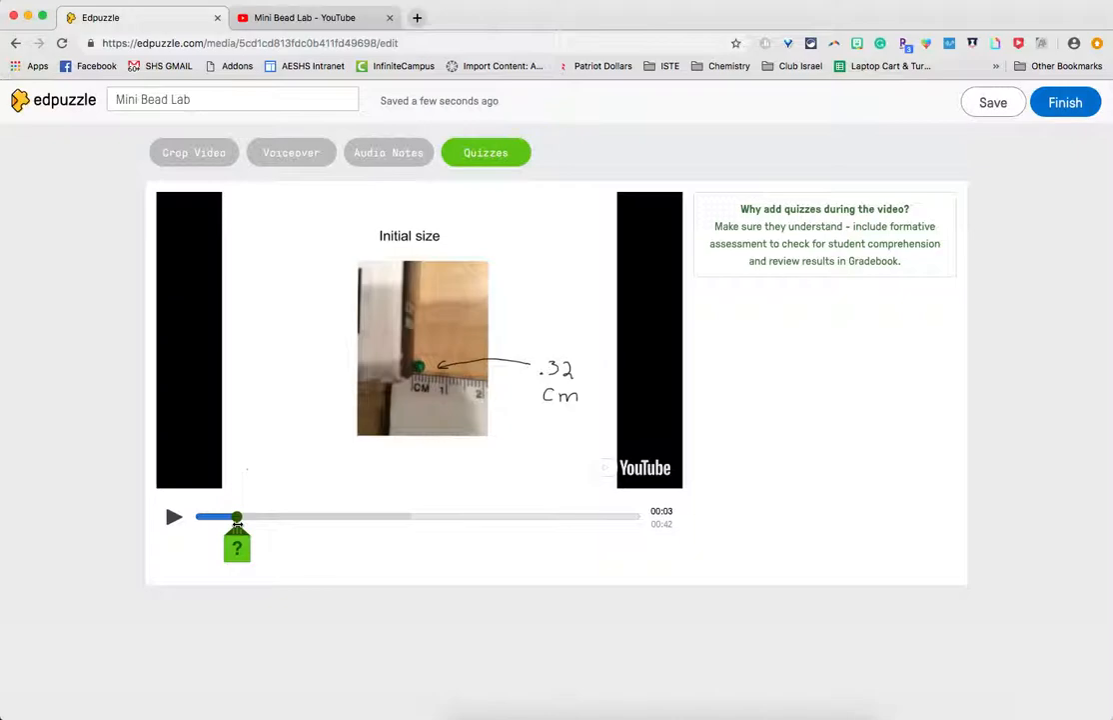
mouse_move(237, 520)
mouse_down()
mouse_move(341, 520)
mouse_move(346, 557)
mouse_up()
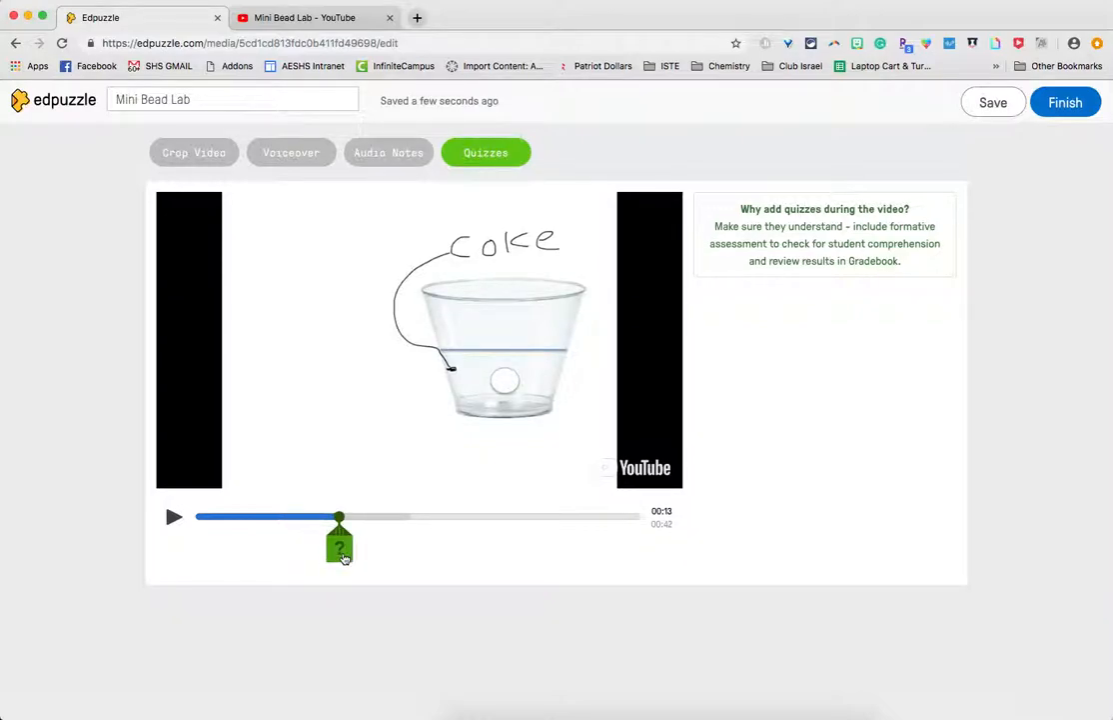
click(346, 557)
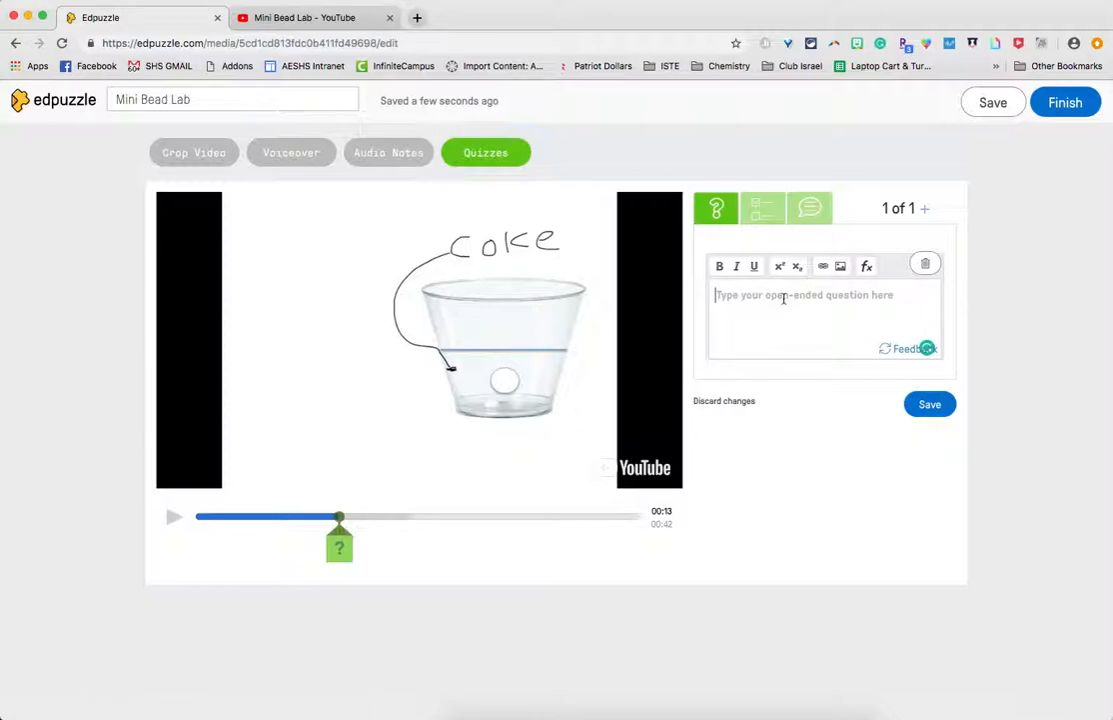
- Make the question multiple-choice and word it "What solution is the bead soaking in?"
click(770, 216)
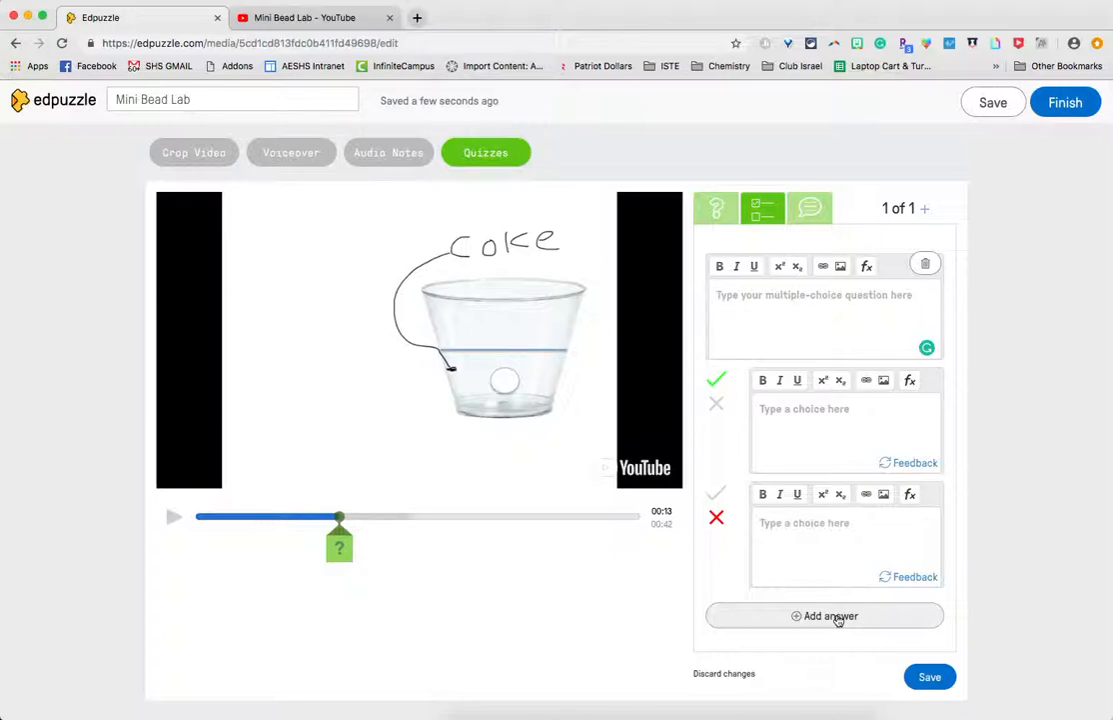
click(802, 221)
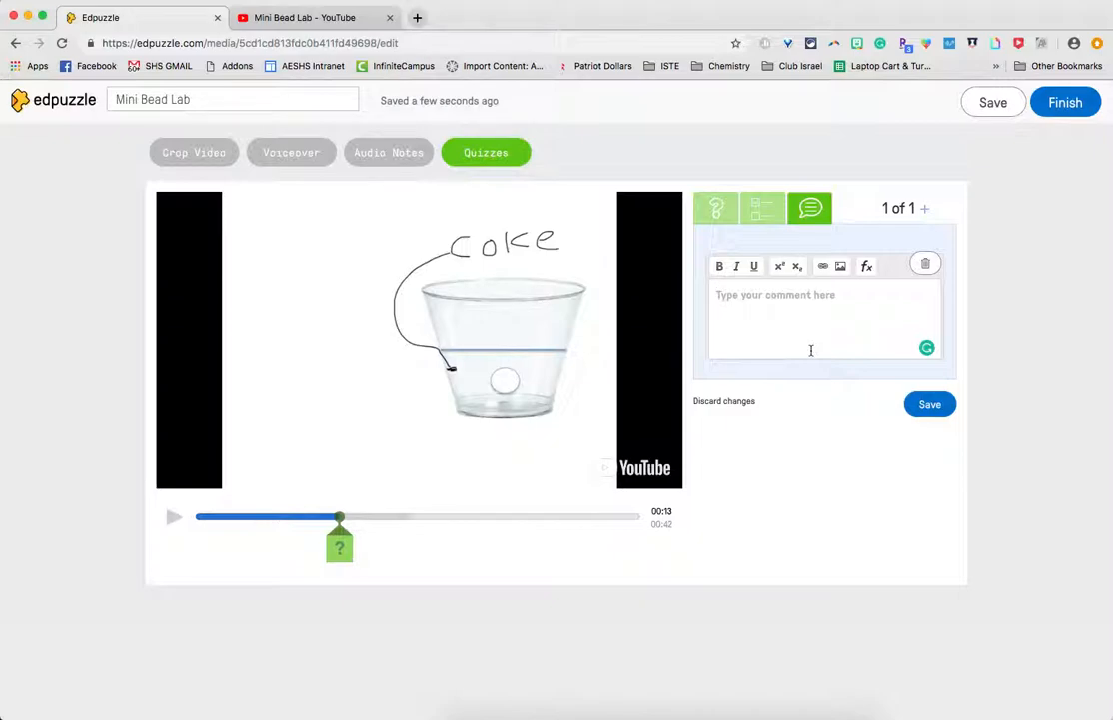
click(763, 212)
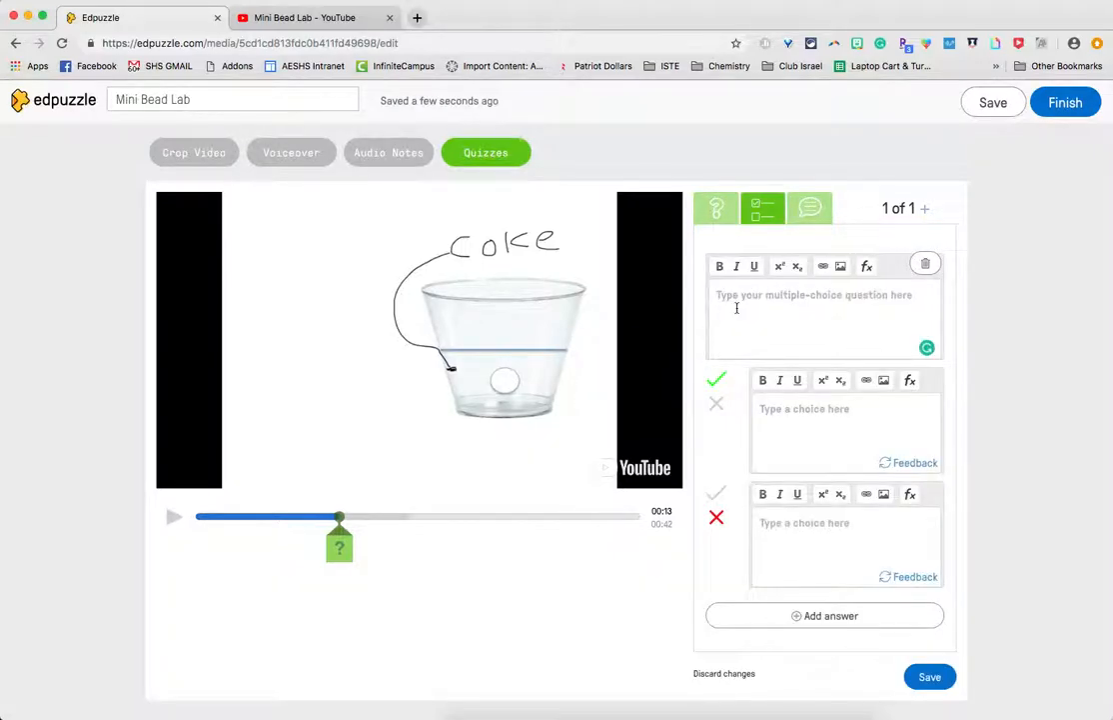
click(737, 308)
text(What)
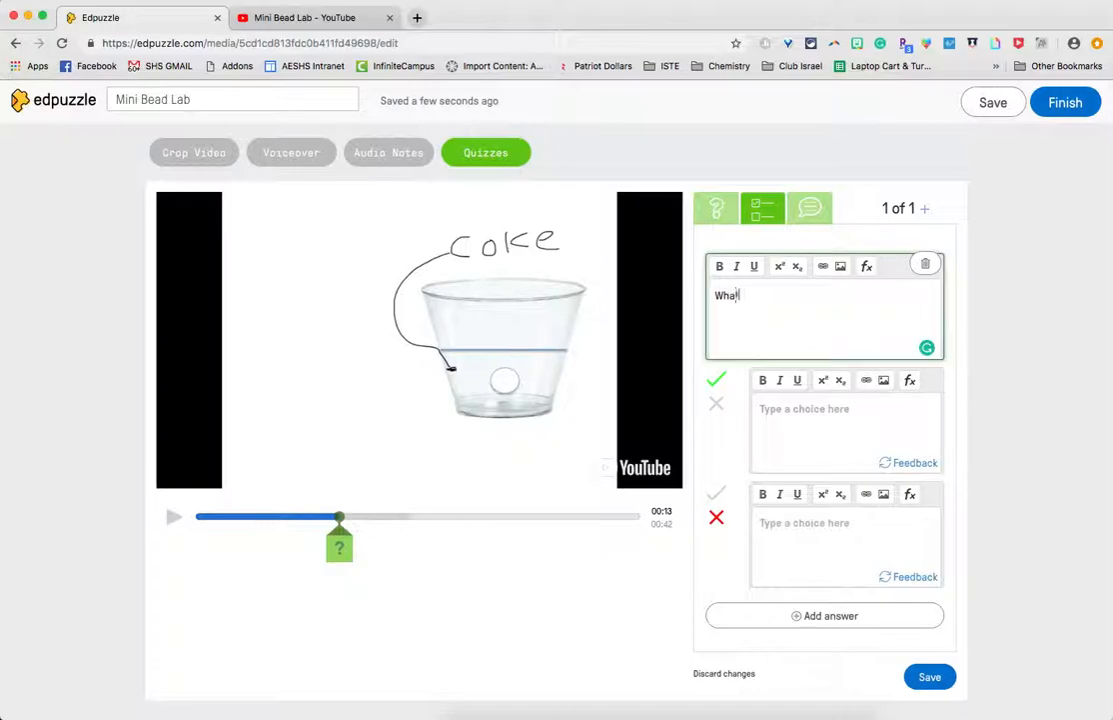
text( solution is the bead soaking in?)
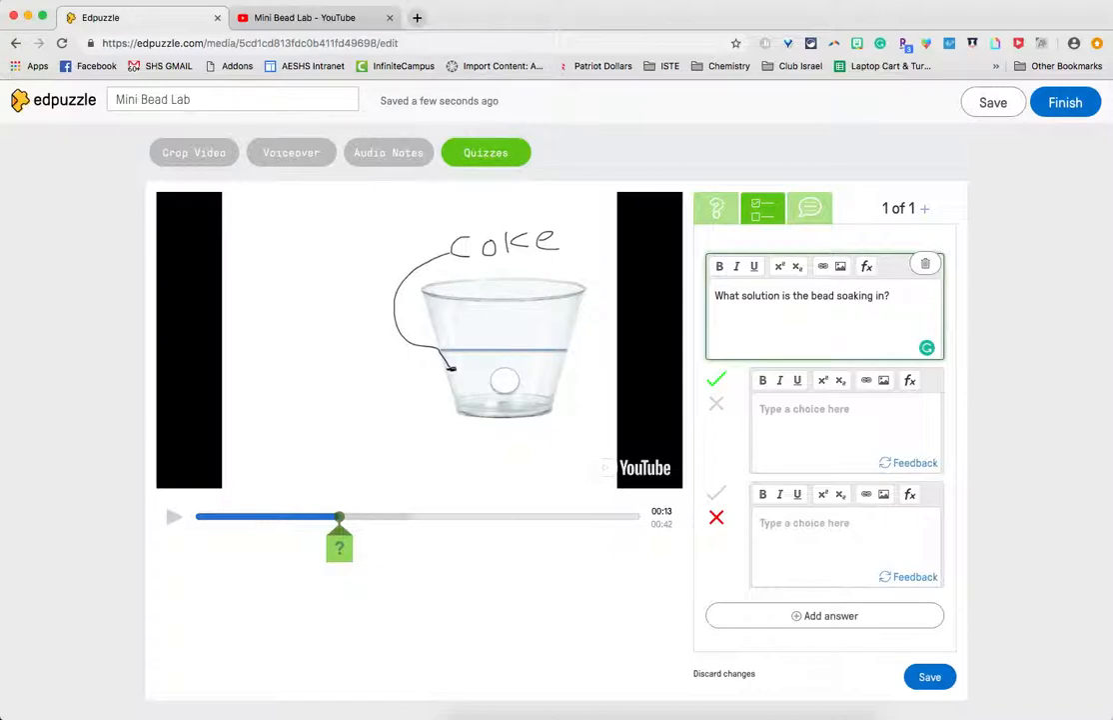
- Enter the answer choices Water, Coke and Orange Juice, and mark only Coke as correct
click(783, 414)
text(Water)
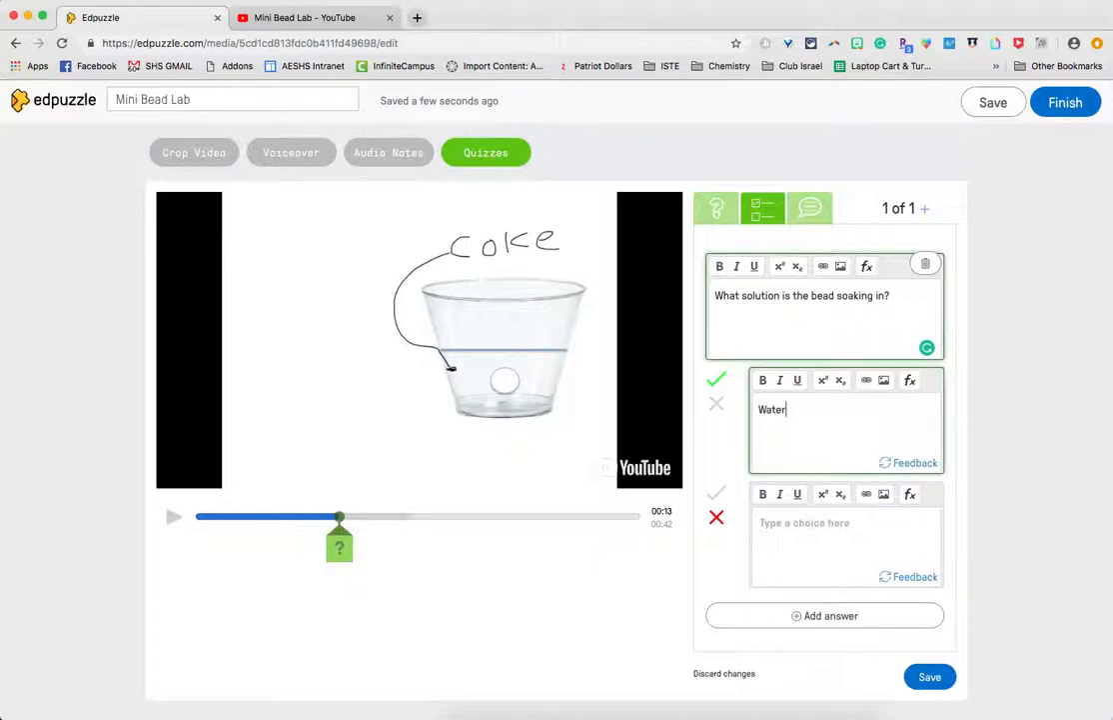
click(805, 520)
text(C)
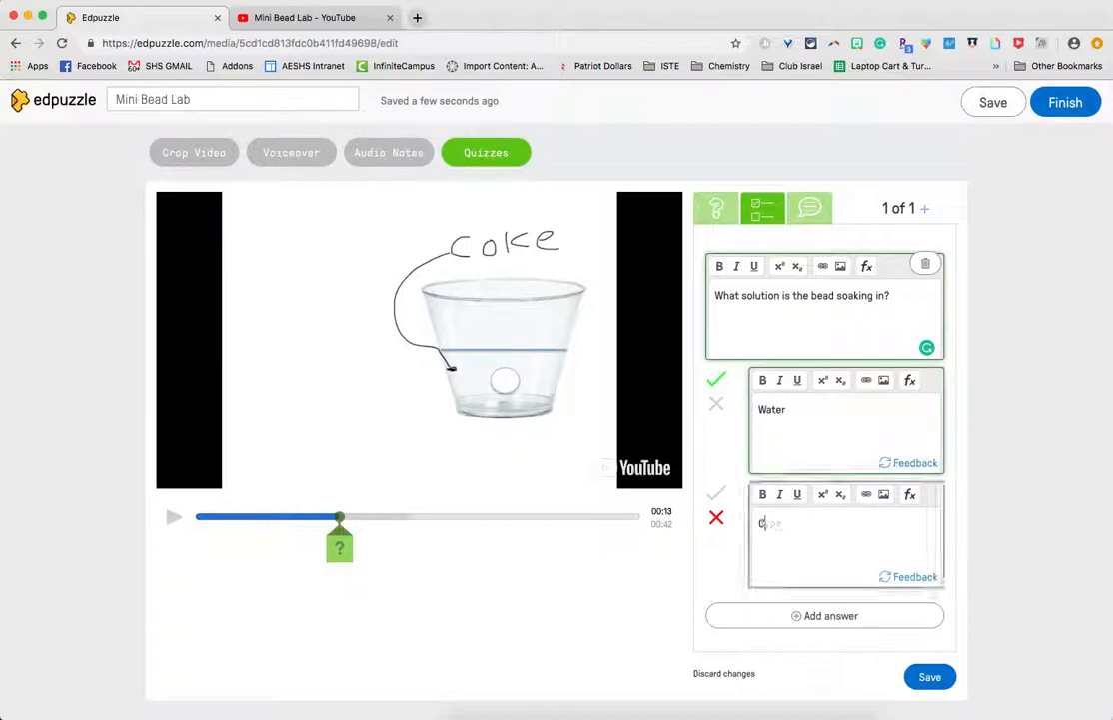
text(oke)
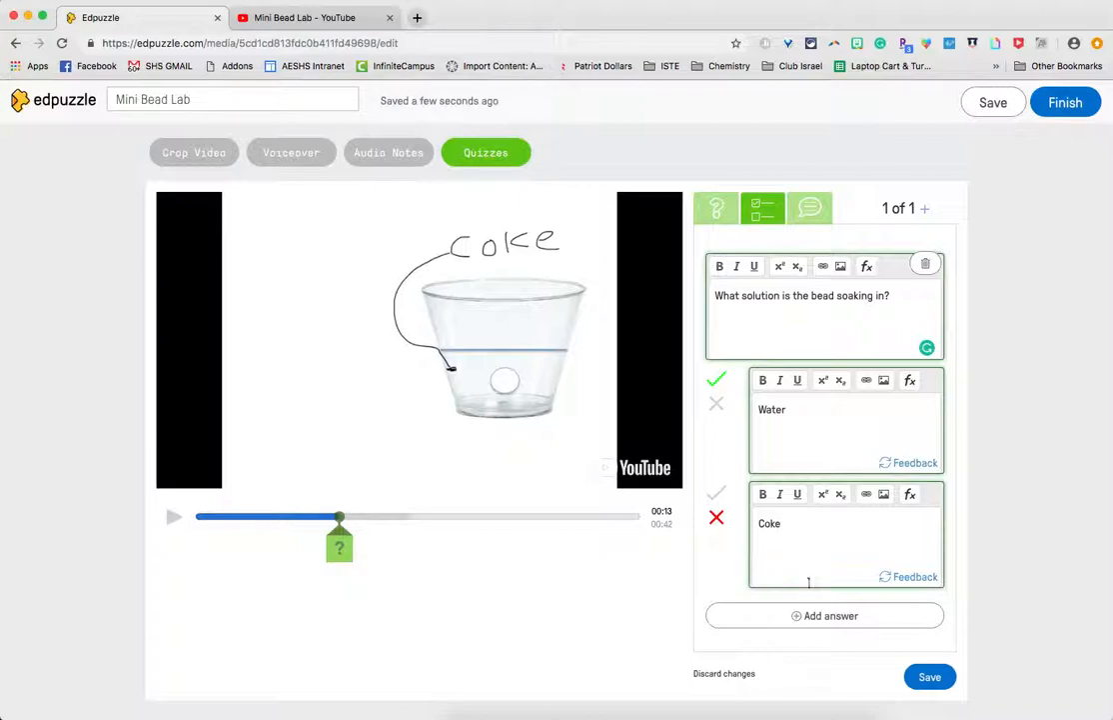
click(815, 617)
click(811, 652)
text(Orange Juice)
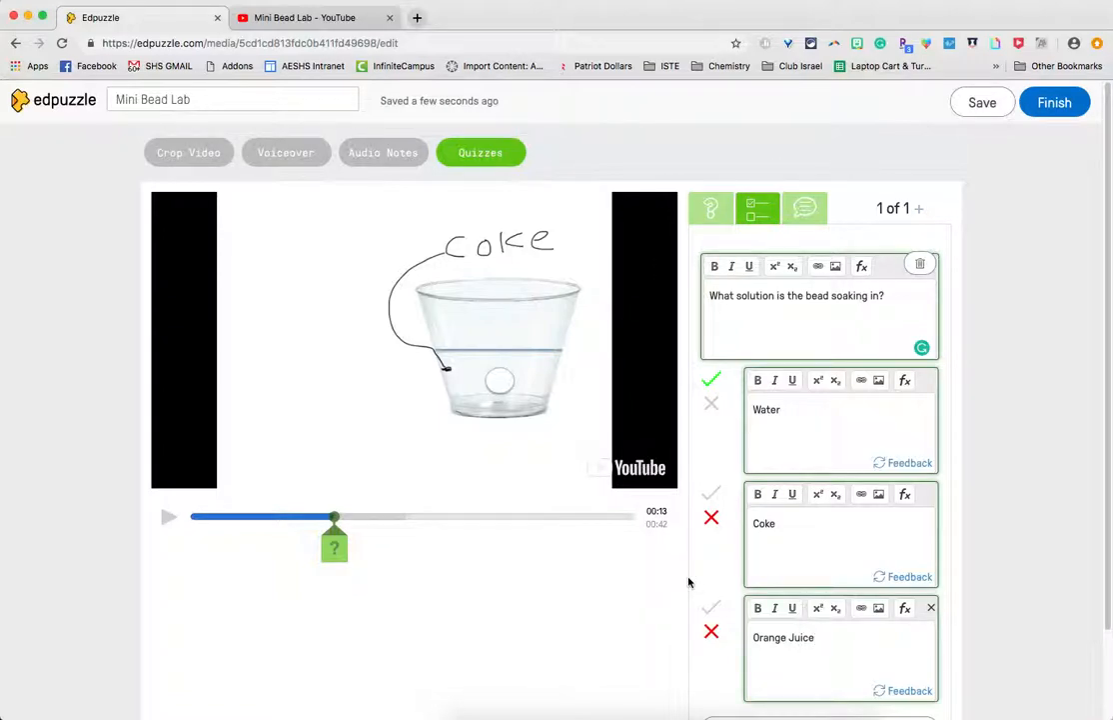
click(711, 494)
click(710, 403)
- Give the Water answer the feedback "You might want to rewind and relisten."
scroll(744, 520, down, 2)
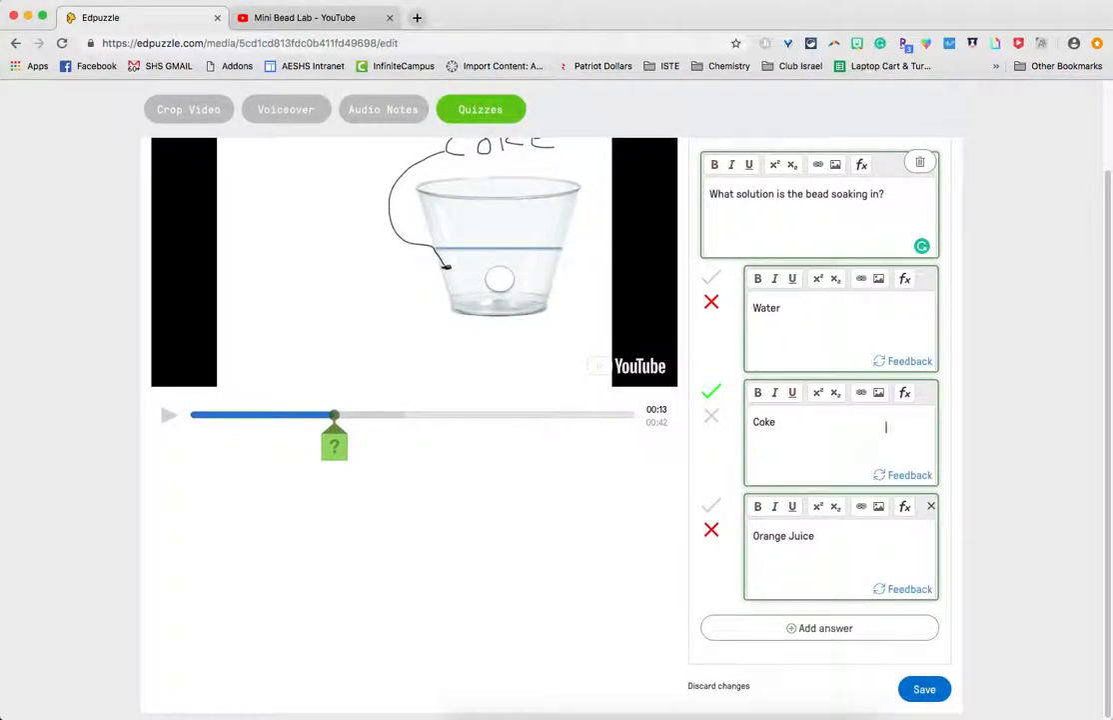
click(904, 362)
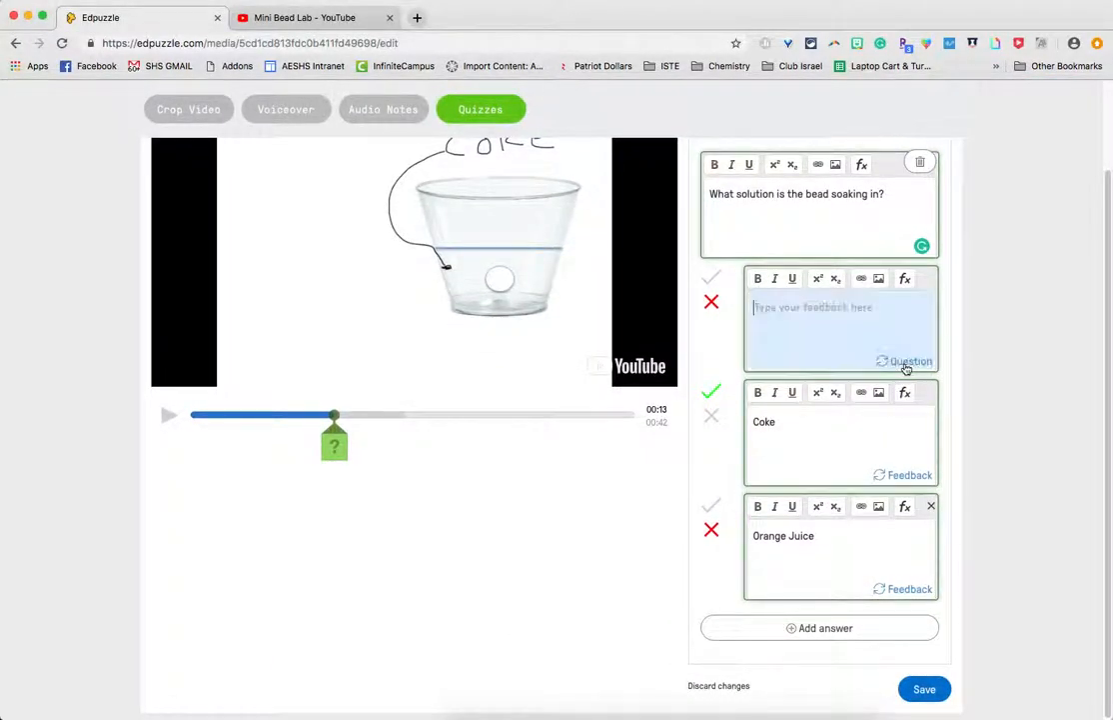
text(You ,o)
key(BackSpace)
key(BackSpace)
text(might want to rewind and relistien)
key(BackSpace)
key(BackSpace)
text(ewind)
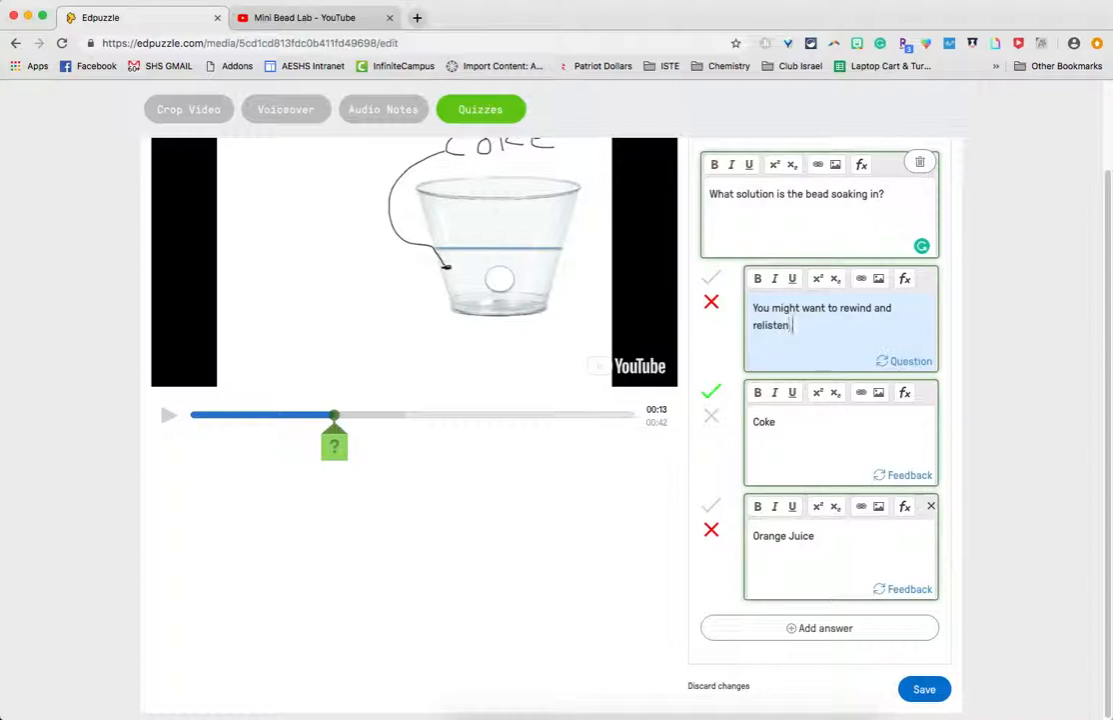
- Copy the Water answer's feedback into the feedback of the Orange Juice answer
drag(797, 328, 753, 308)
key(ctrl+c)
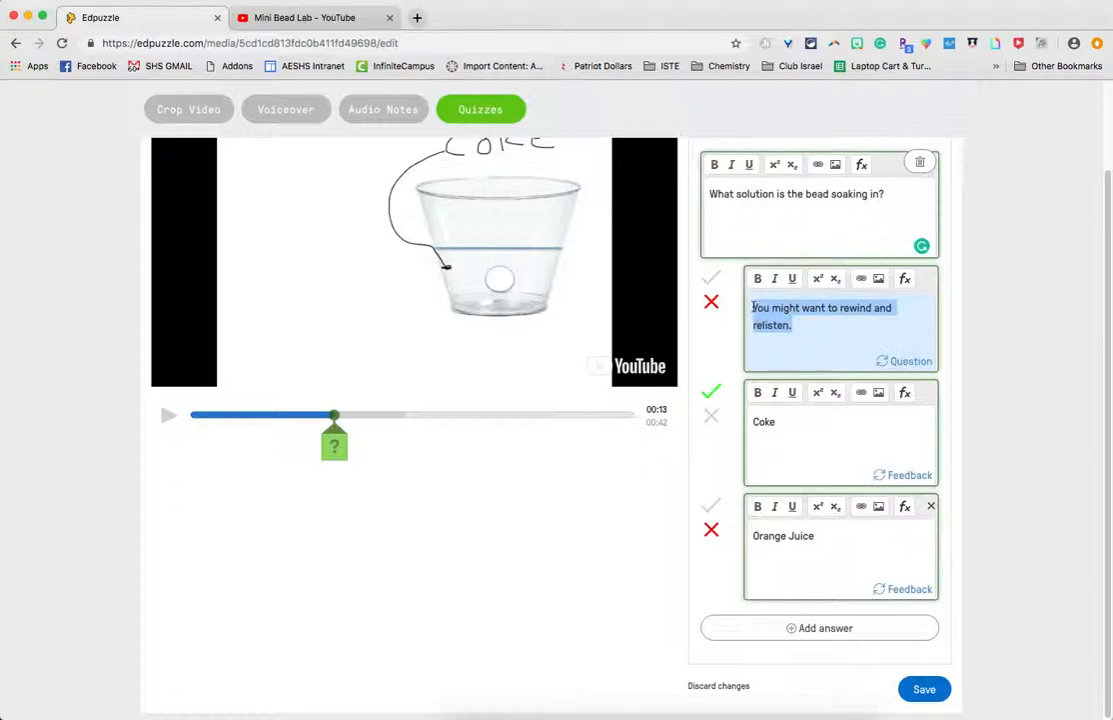
click(911, 362)
click(902, 595)
key(ctrl+v)
- Give the Coke answer the feedback "Great Job!" and save the question
click(909, 476)
click(841, 450)
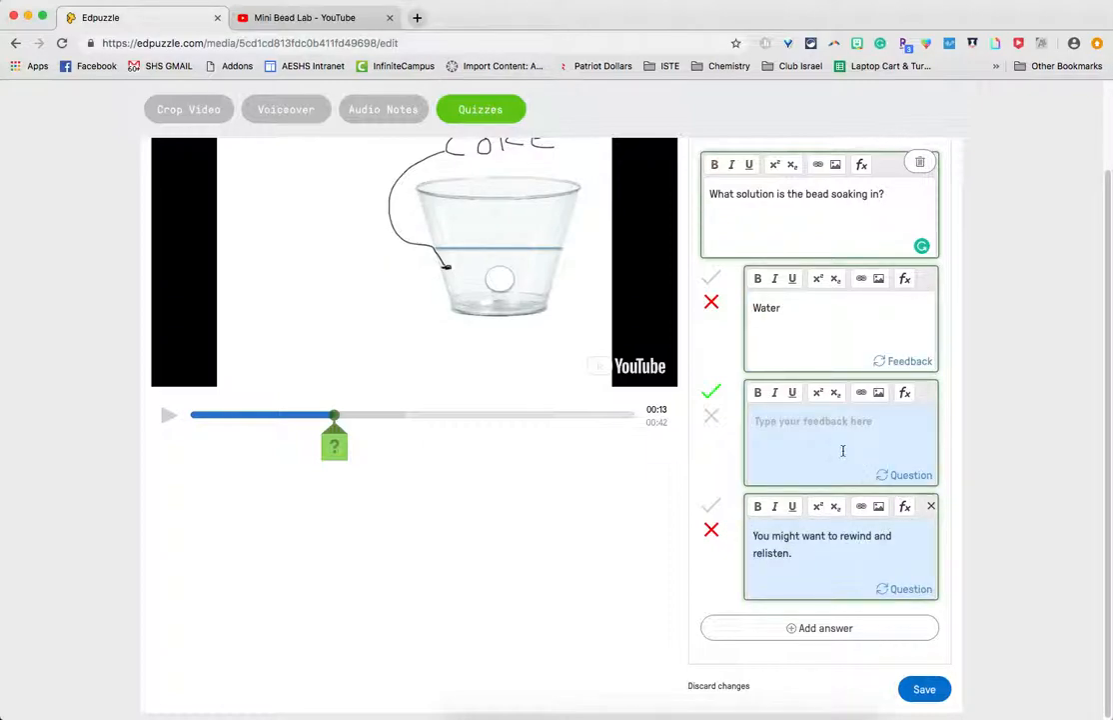
text(Great Job!)
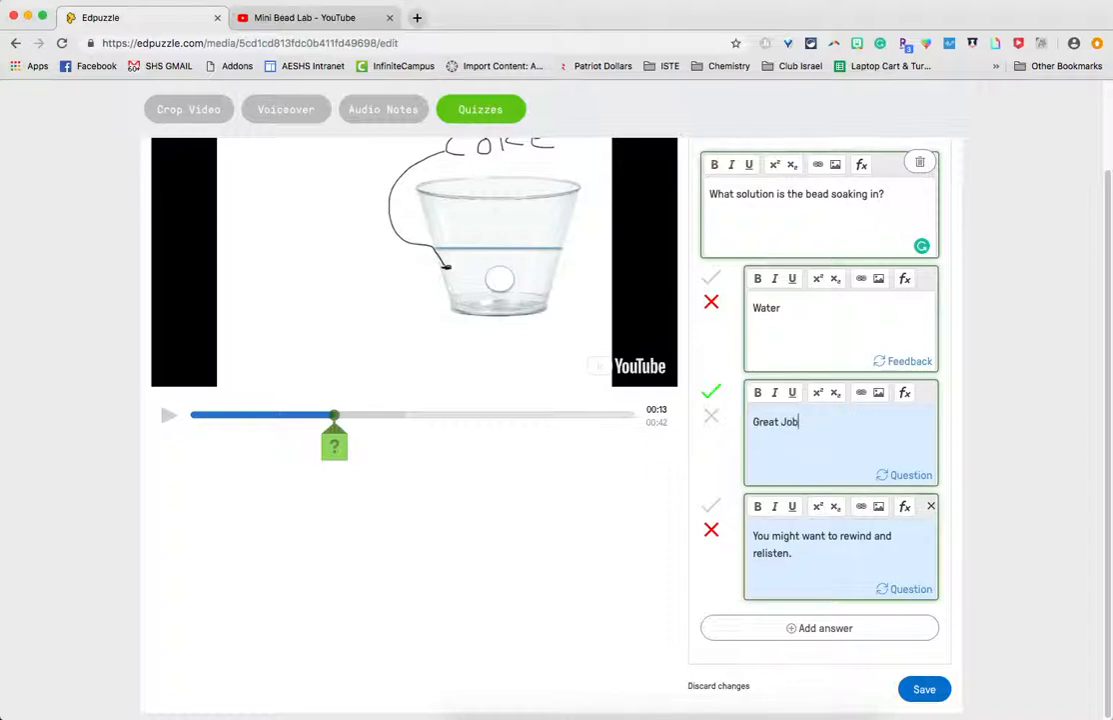
click(926, 692)
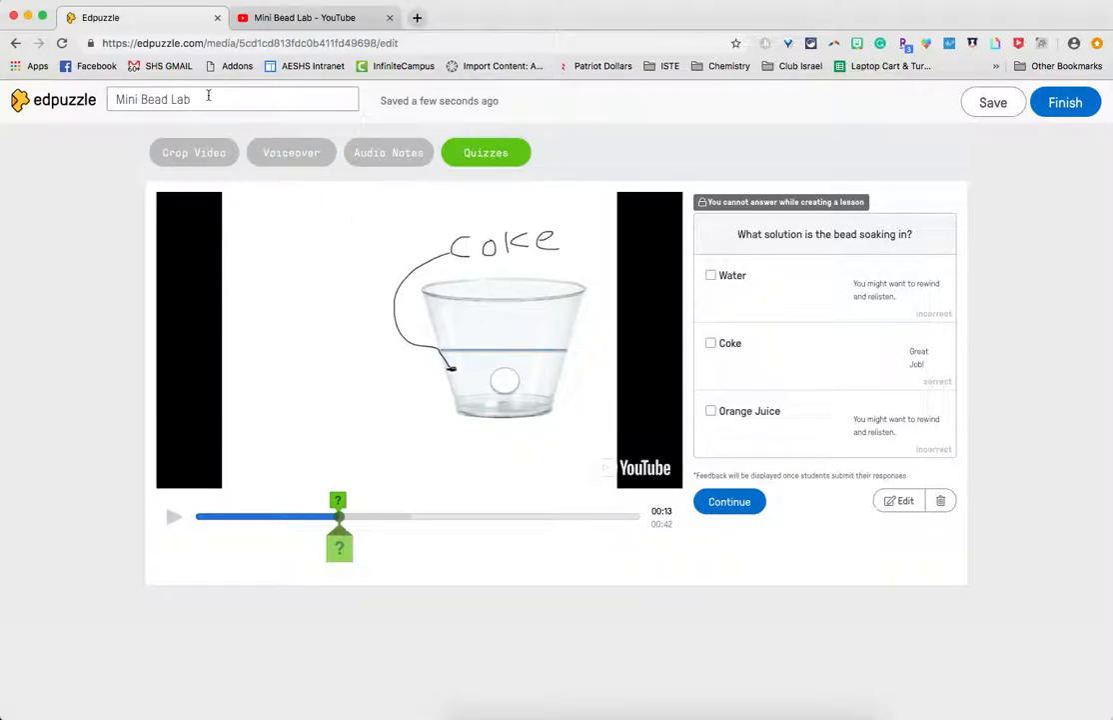
- Retitle the video as "P2 Mini Bead Lab" followed by the group members' last names, separated by commas
drag(209, 97, 95, 100)
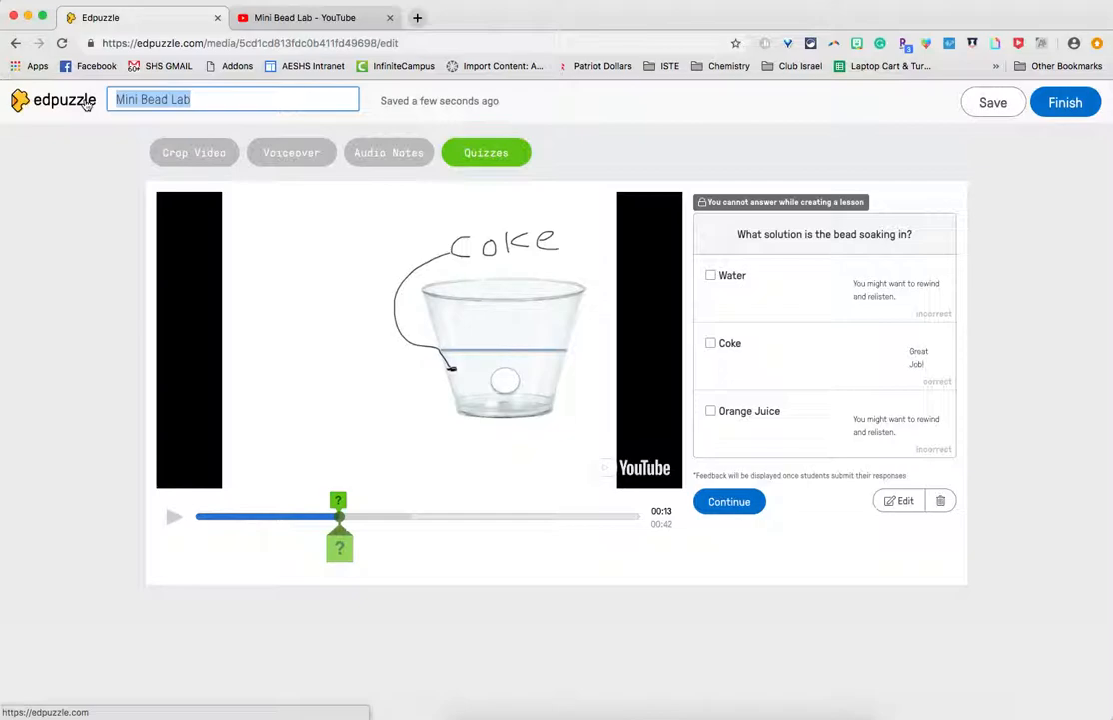
text(P)
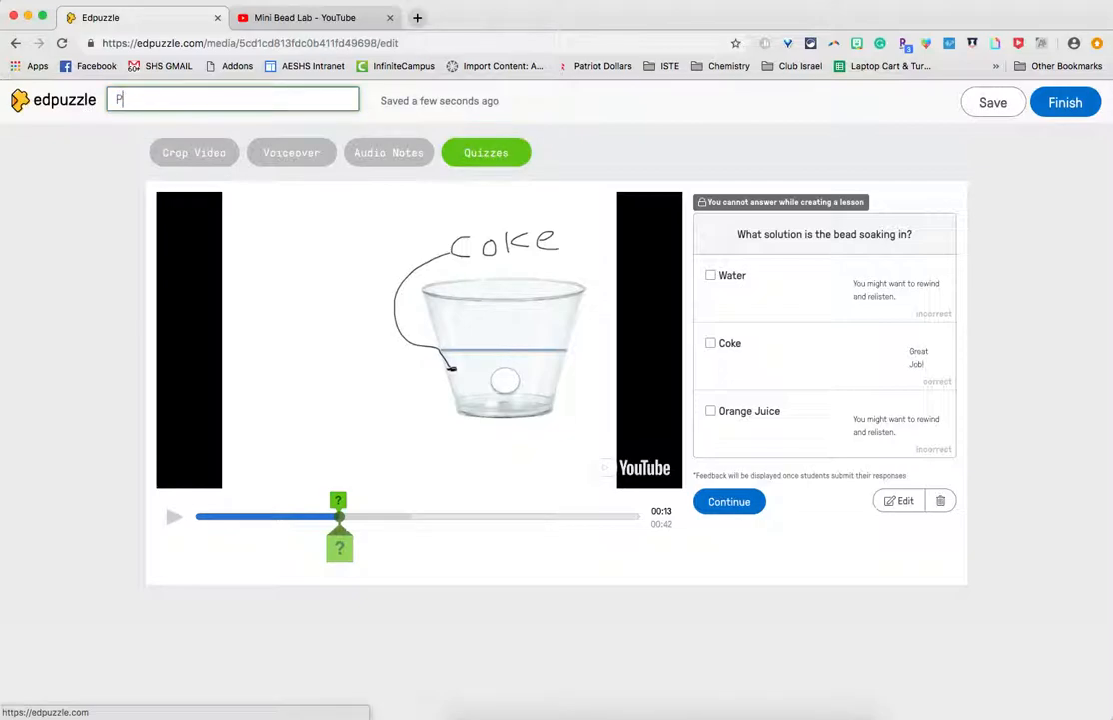
text(2)
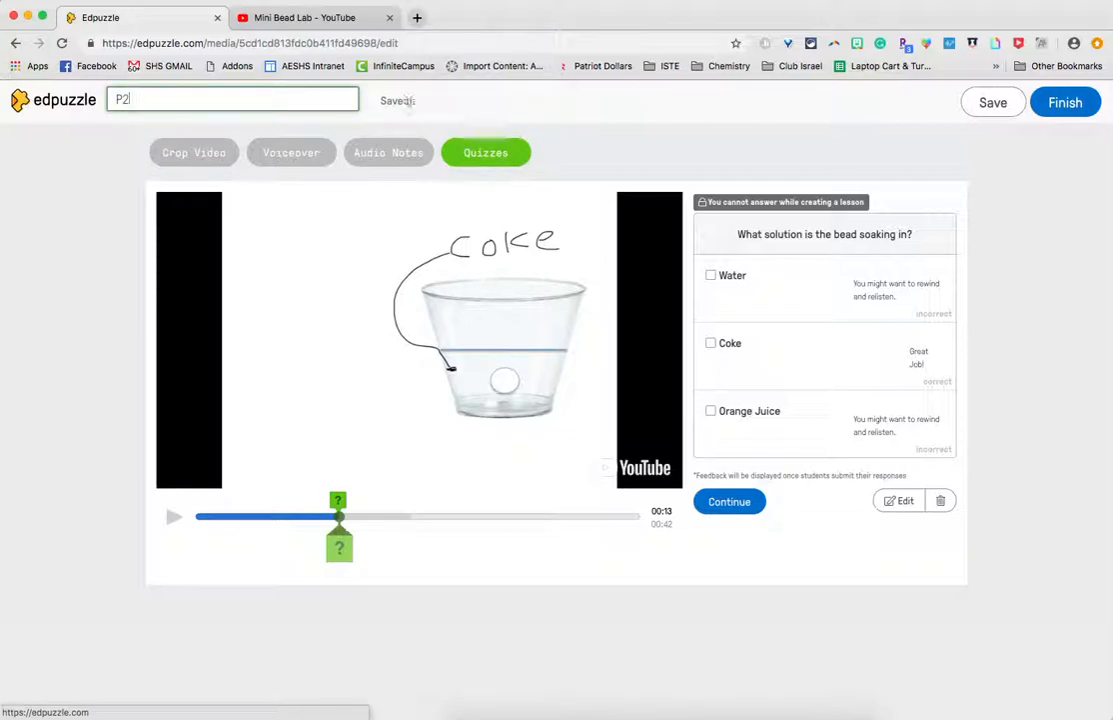
text( Mini Bead L)
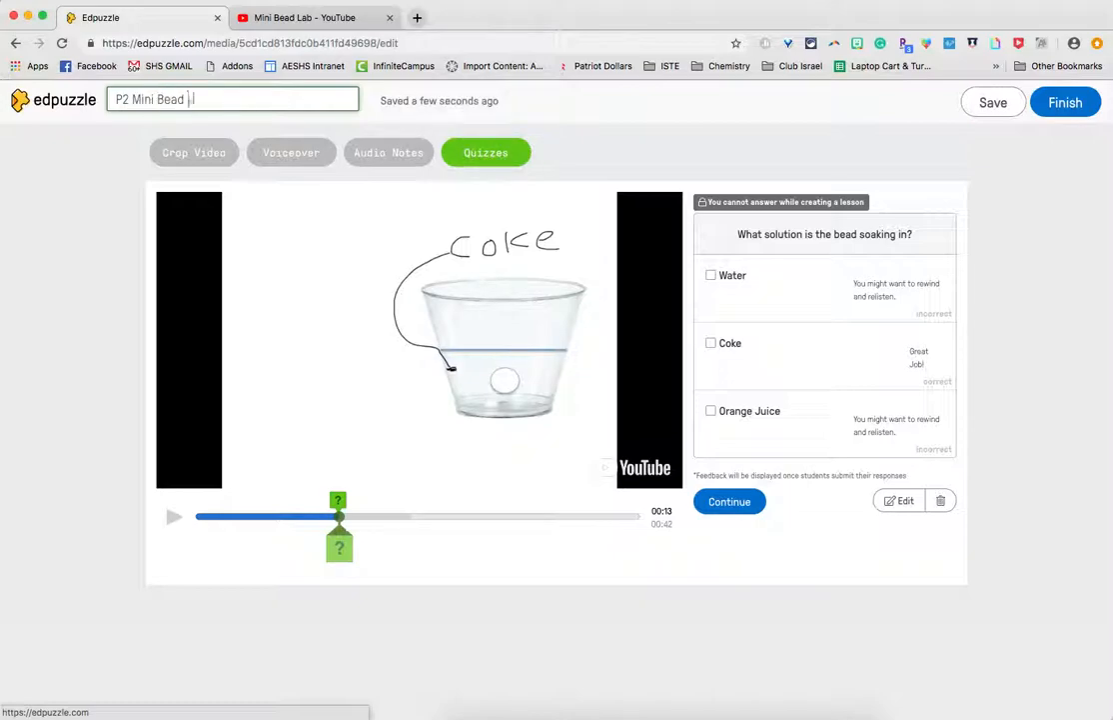
text(ab Argentar)
text(, Em)
text(ith, Jones)
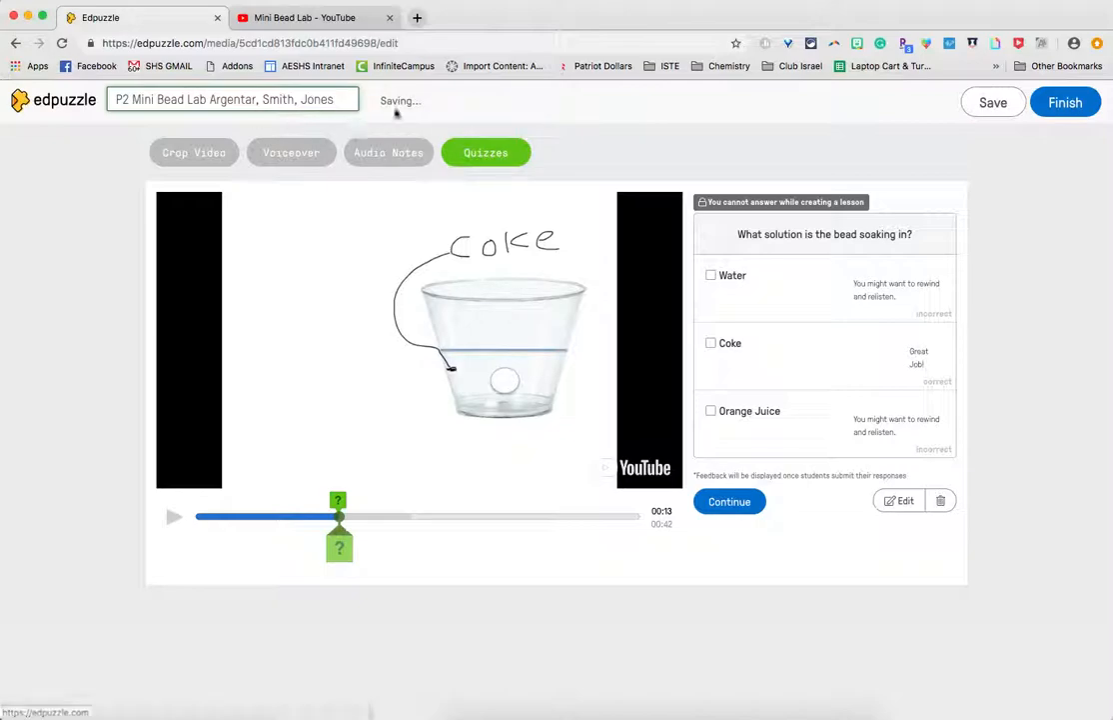
click(955, 203)
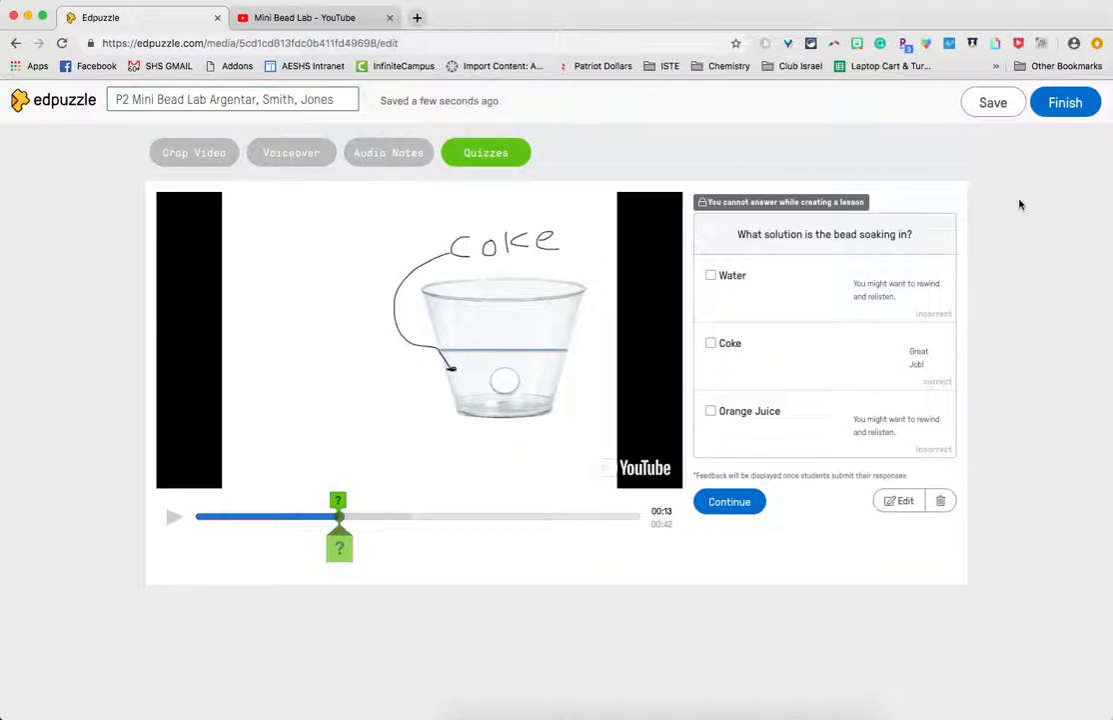
- Finish editing the video and turn in the Practice Student Project
click(1067, 104)
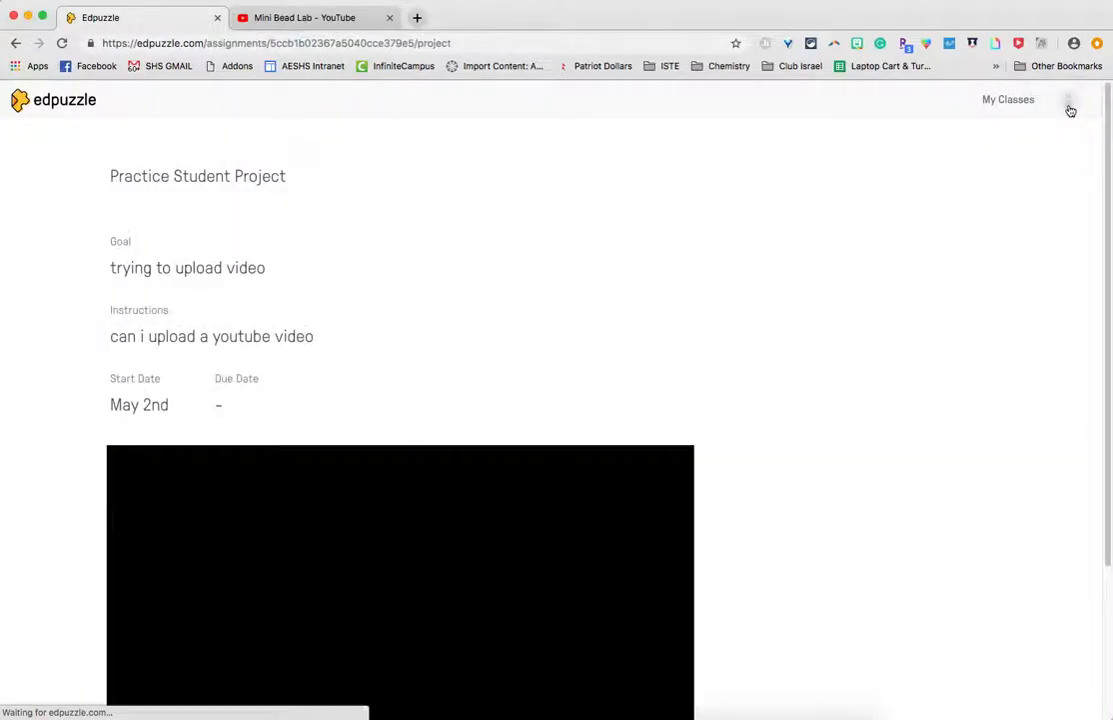
scroll(1071, 109, down, 3)
scroll(833, 293, up, 3)
scroll(833, 293, down, 3)
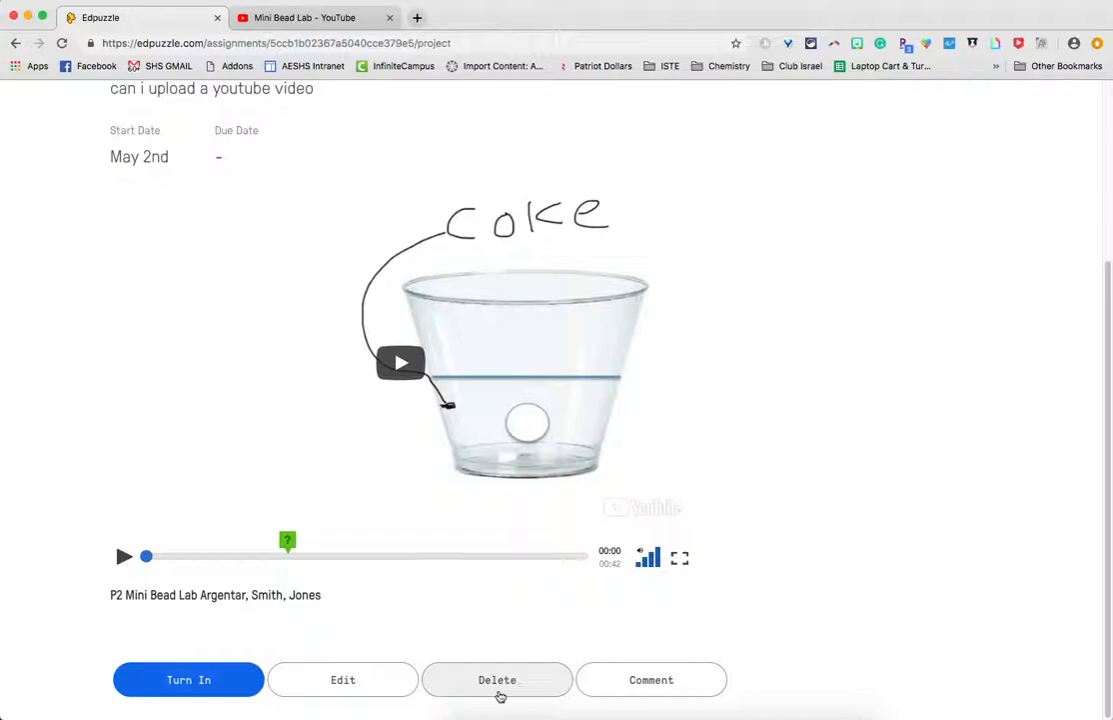
click(178, 687)
scroll(352, 650, down, 1)
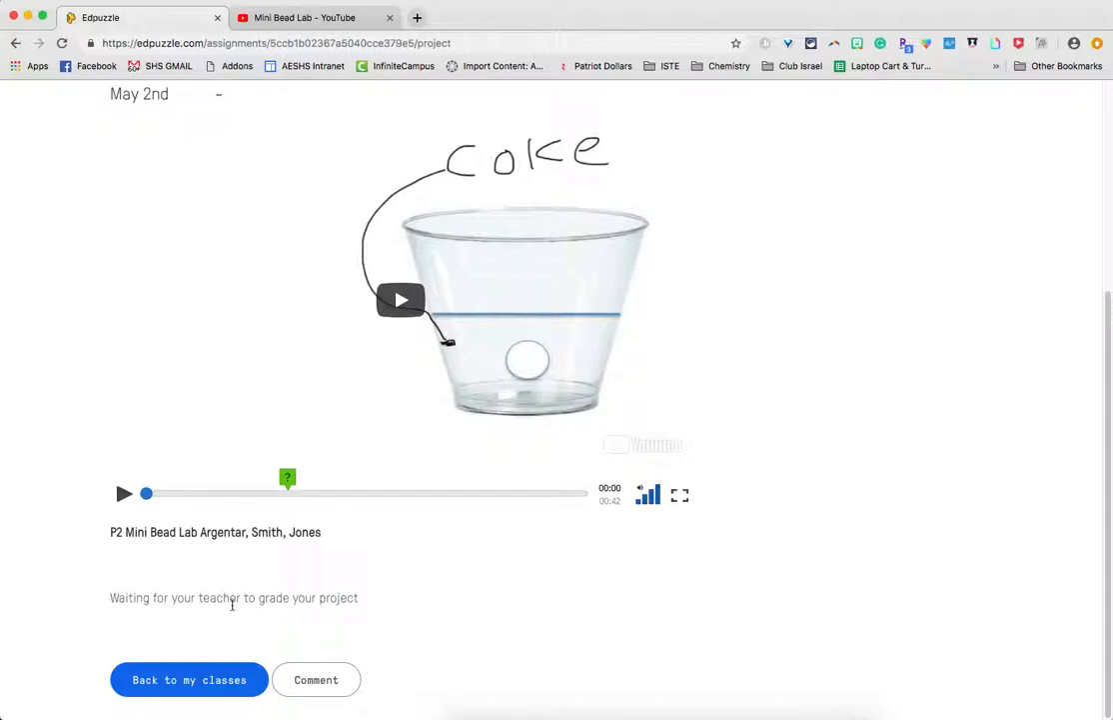
scroll(378, 610, up, 3)
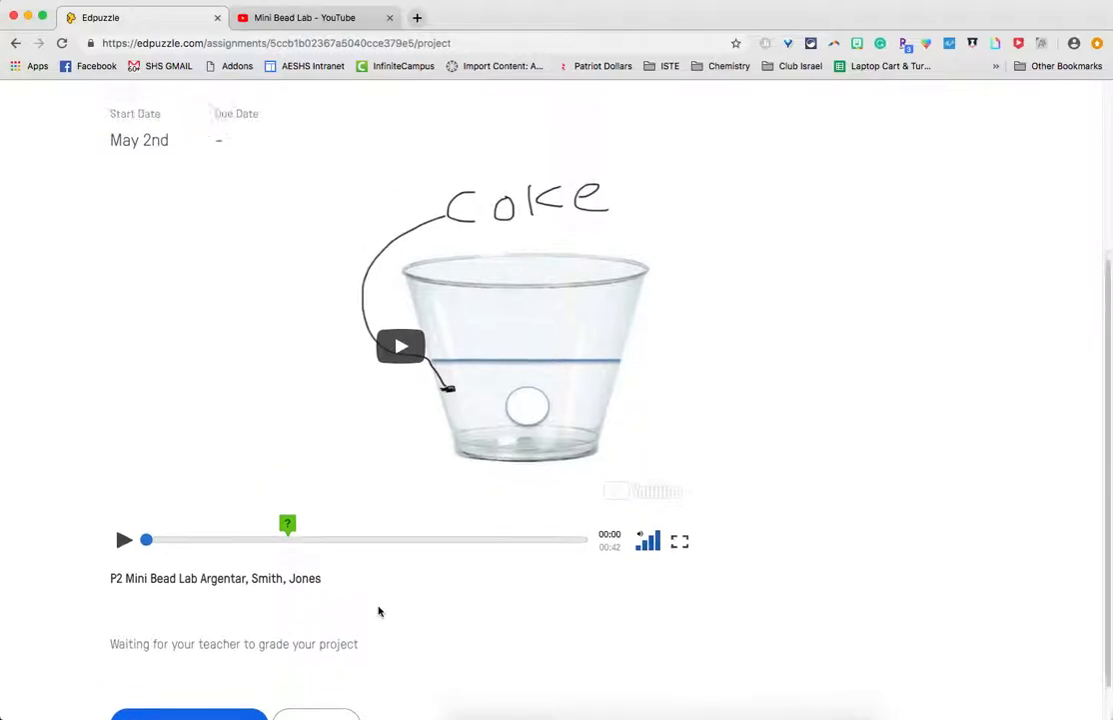
- Return to the class list and open the Practice Student Project among Test Class's completed assignments to check the submission
scroll(379, 490, down, 3)
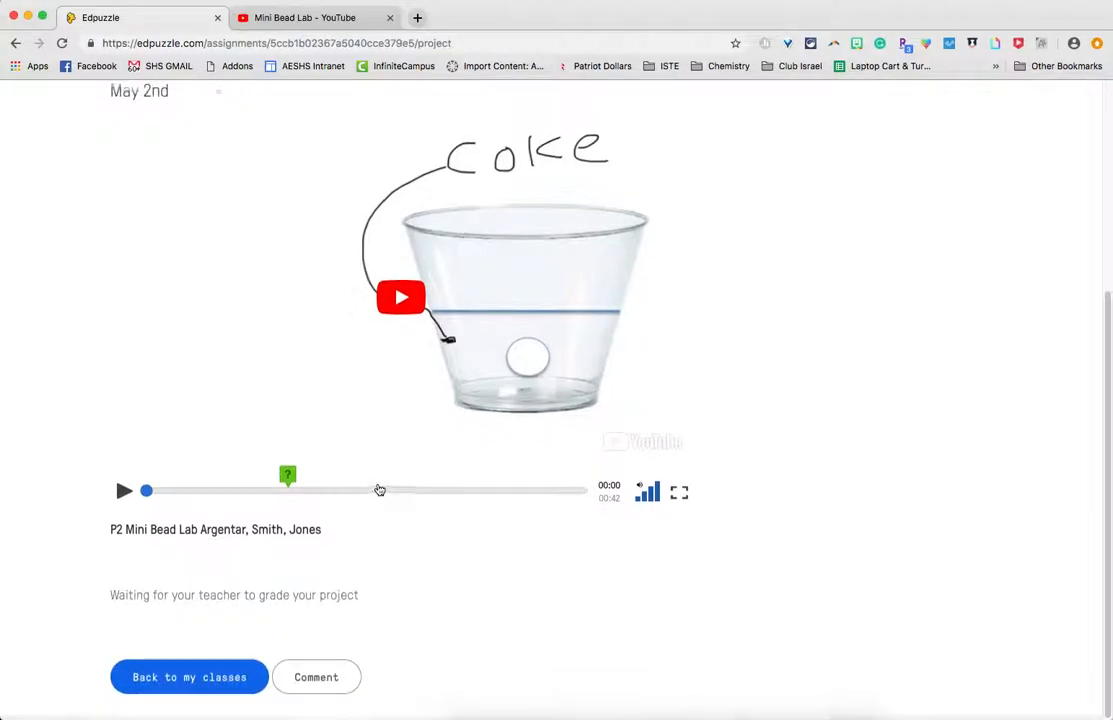
click(199, 677)
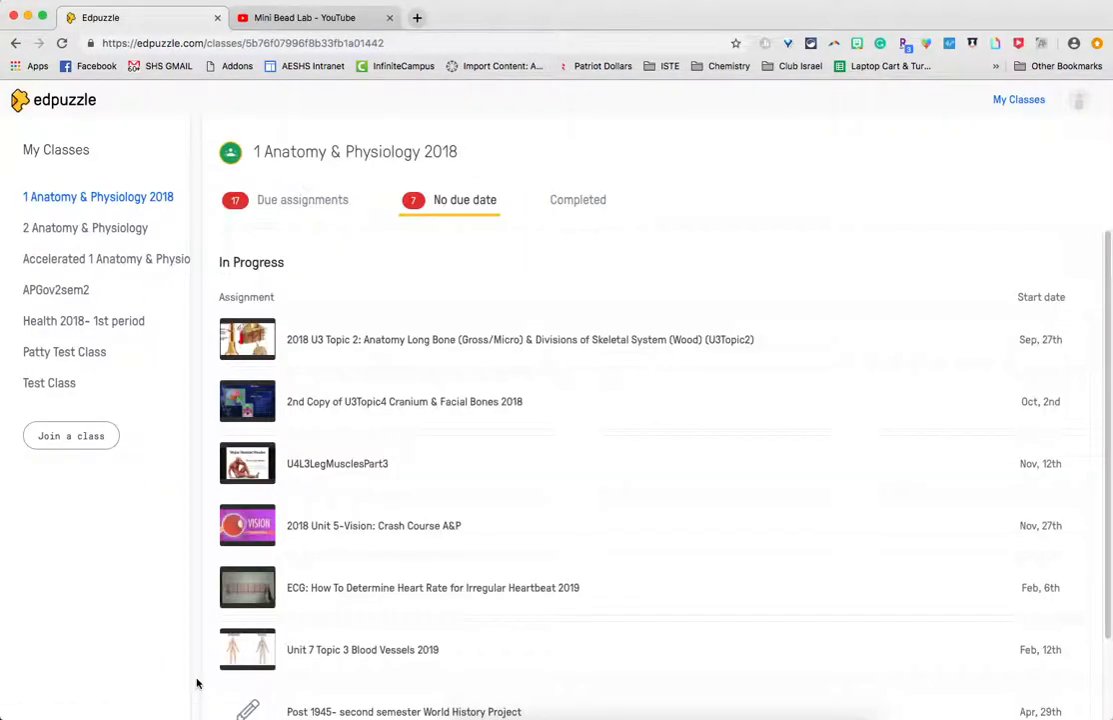
click(43, 386)
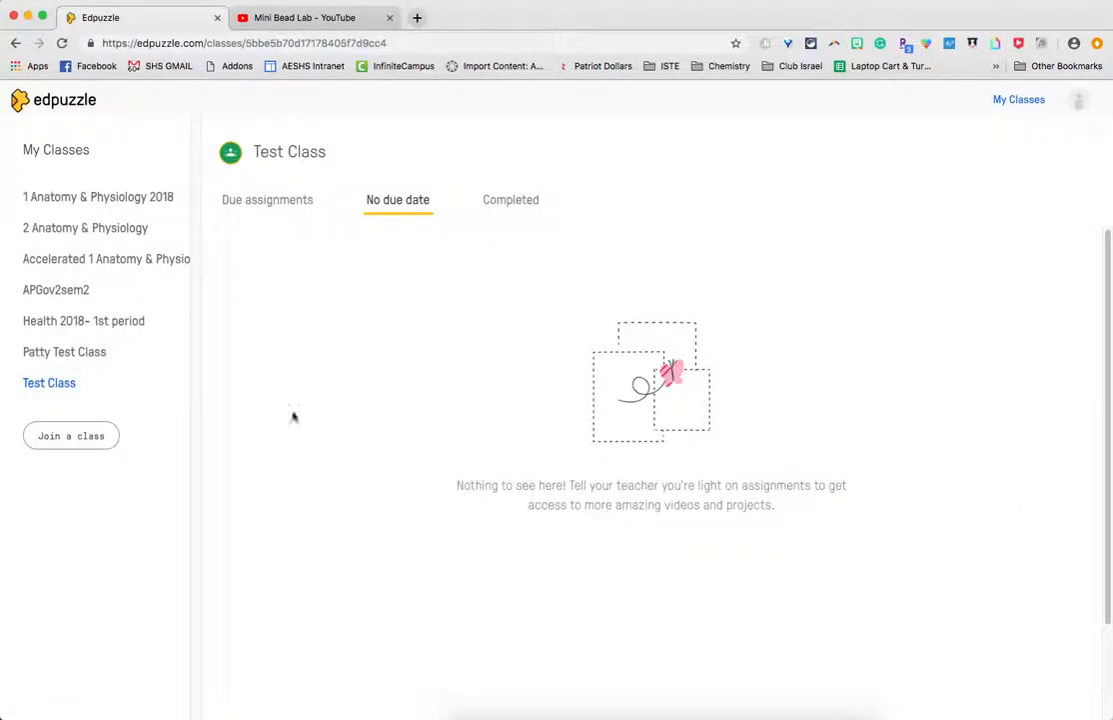
click(506, 203)
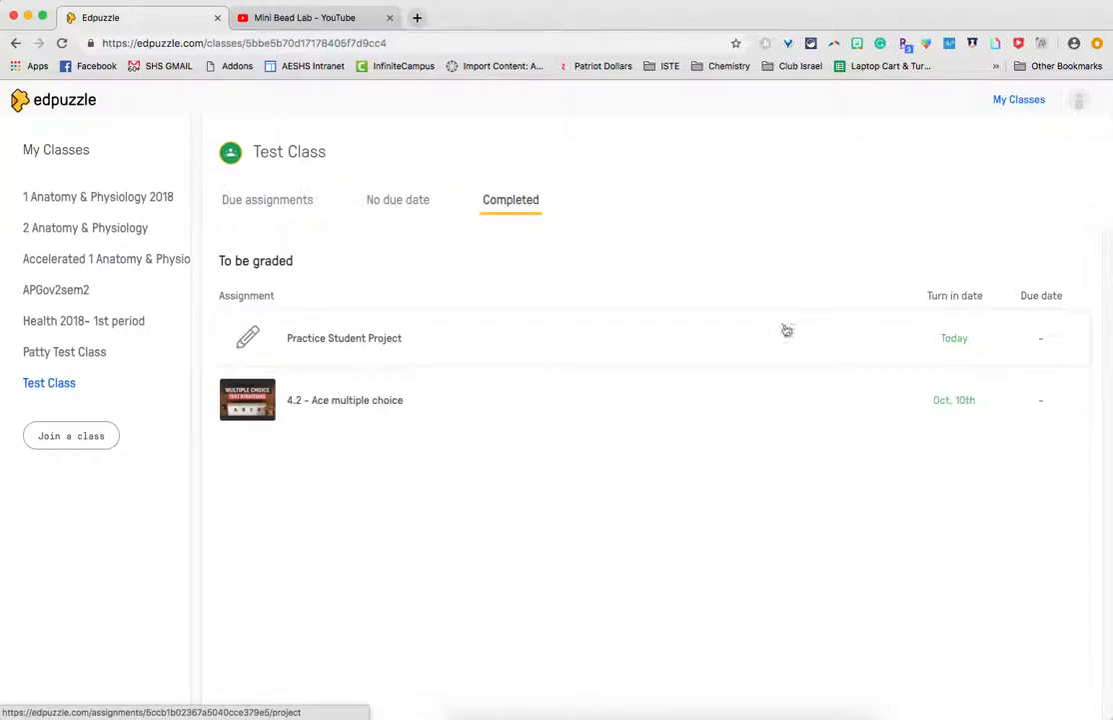
click(886, 343)
scroll(505, 424, down, 5)
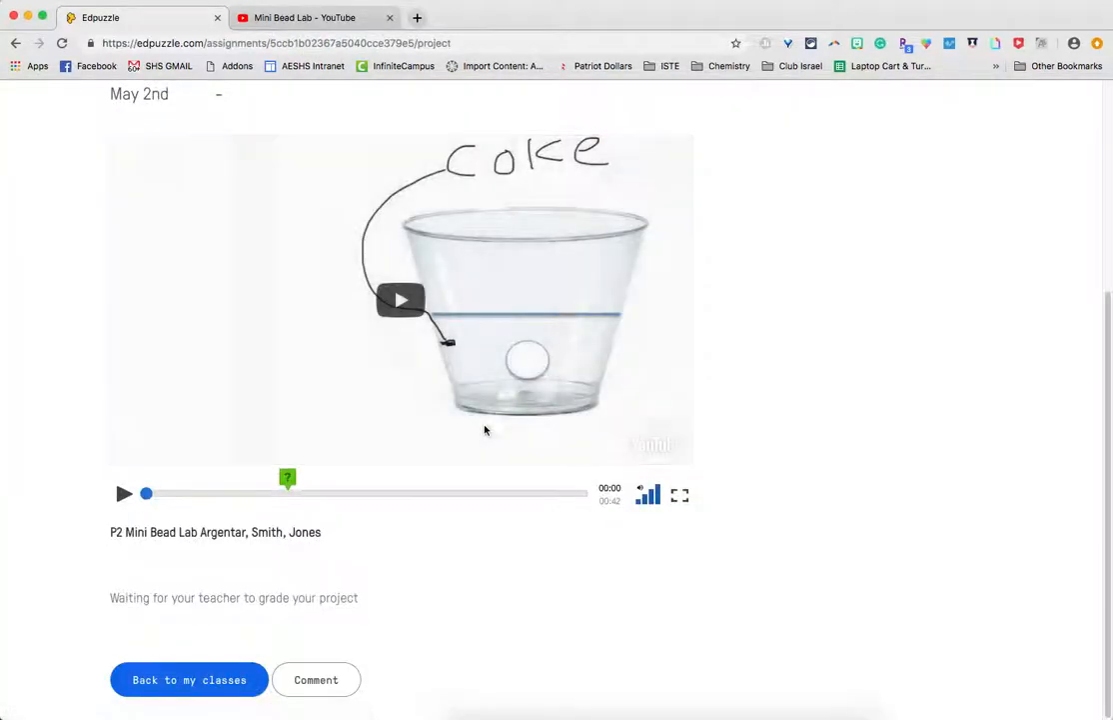